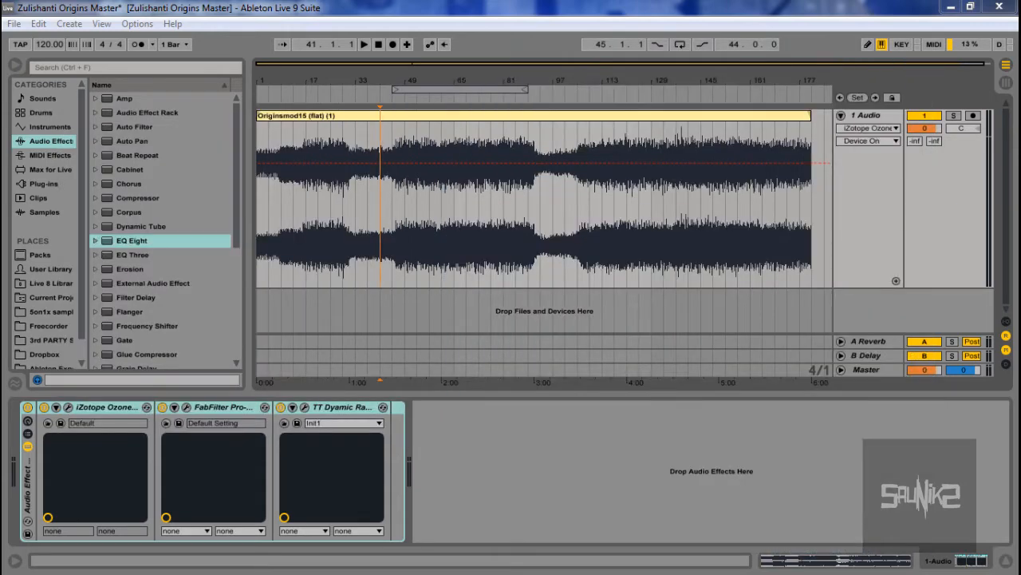
Play the track and compare its sound with the mastering chain rack switched on and off several times, and stop playback.
key(space)
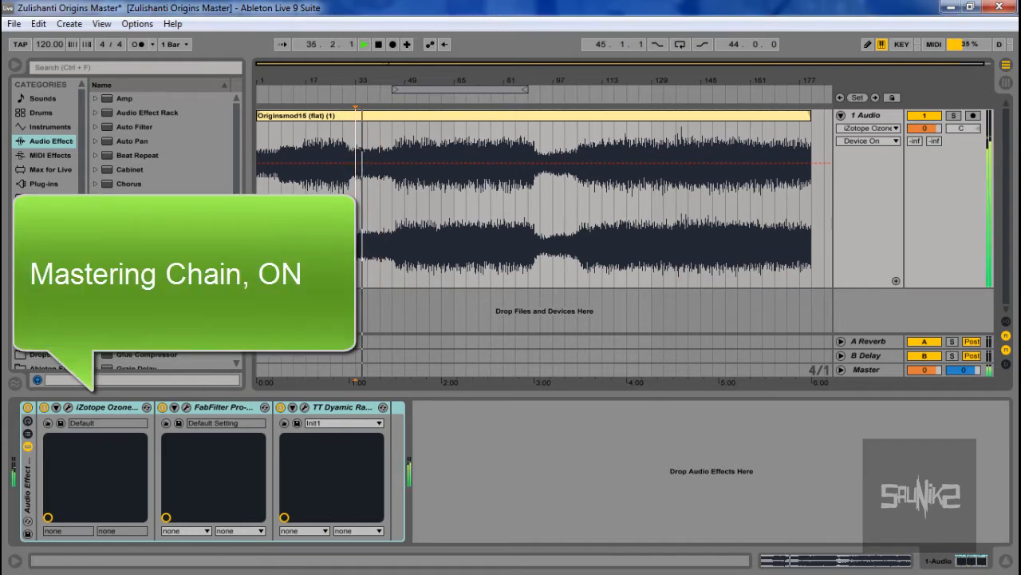
click(28, 408)
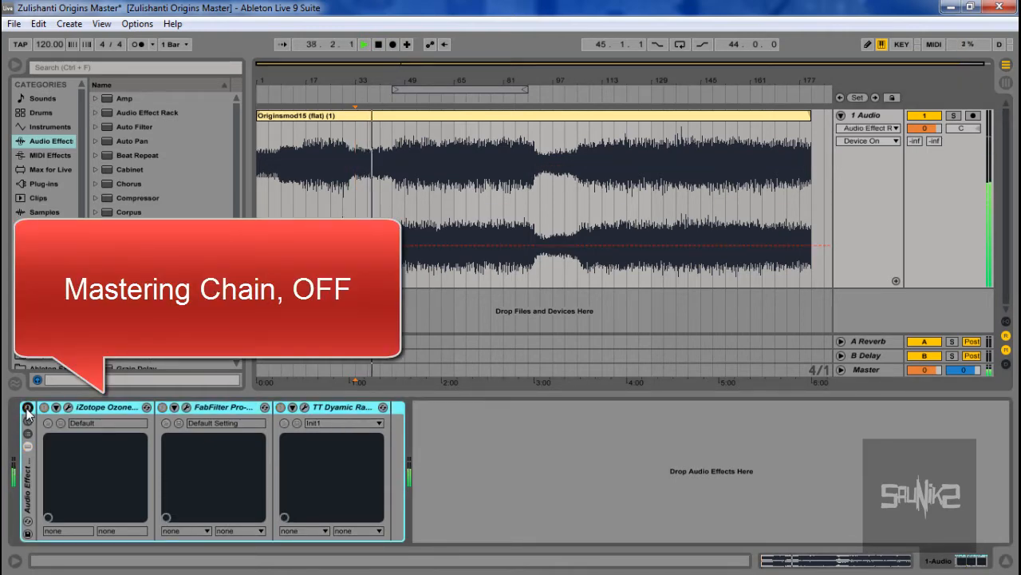
click(27, 408)
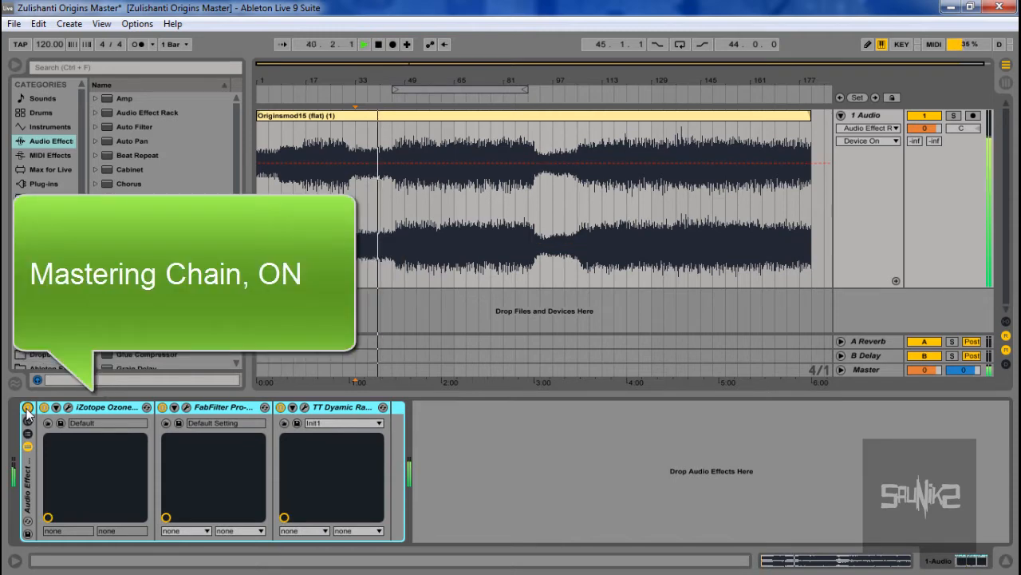
click(27, 407)
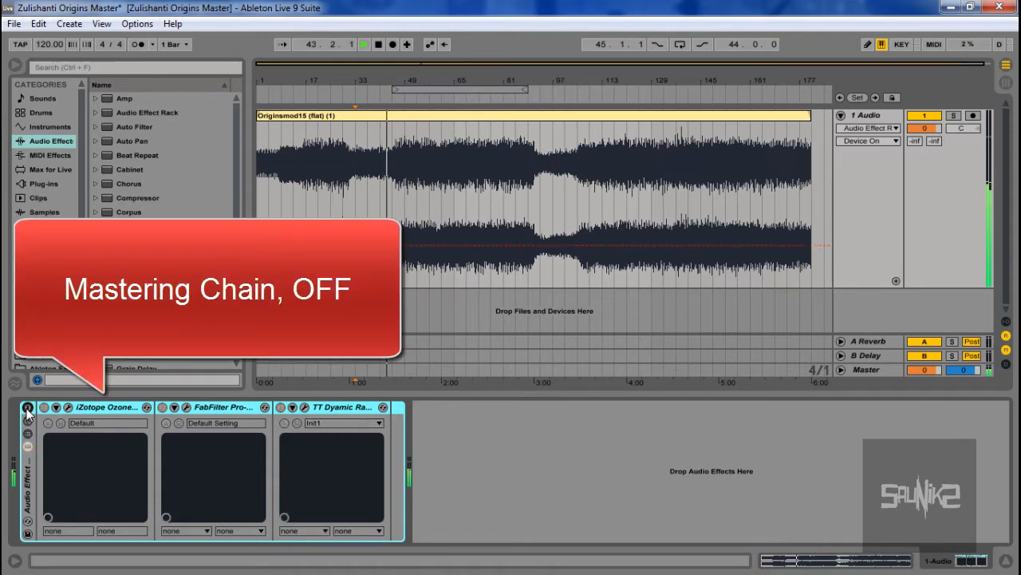
click(27, 408)
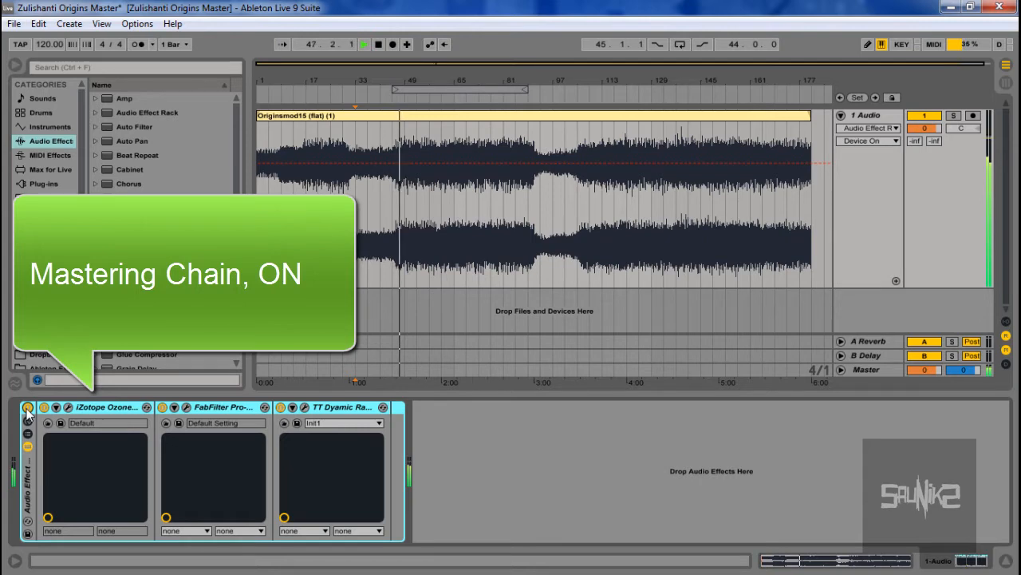
click(27, 408)
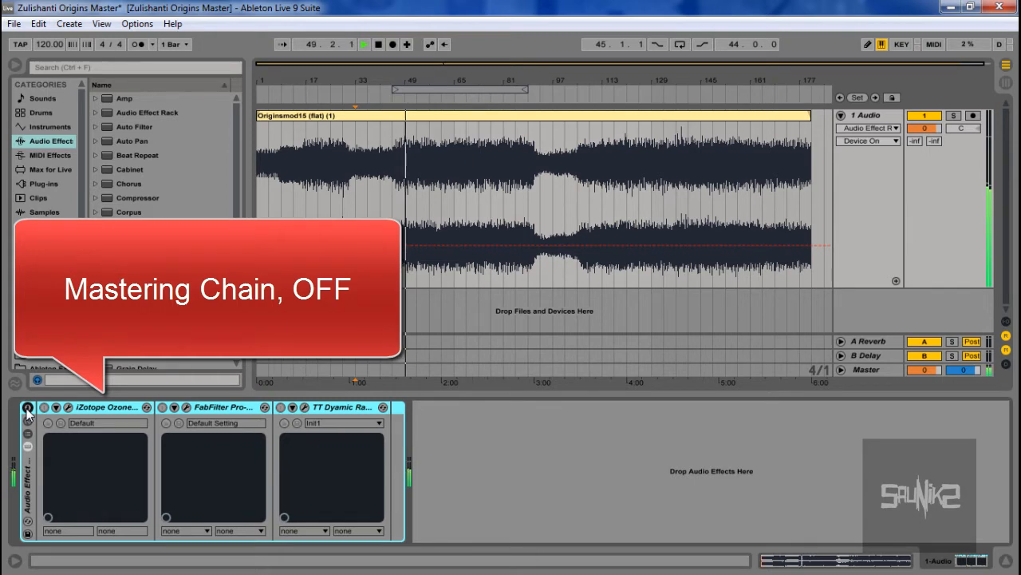
click(27, 407)
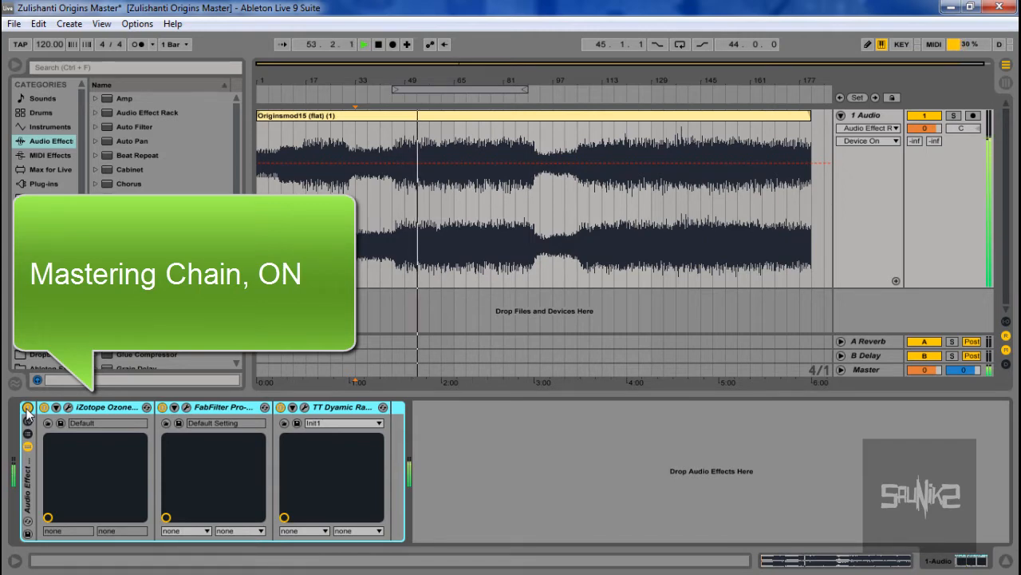
click(27, 408)
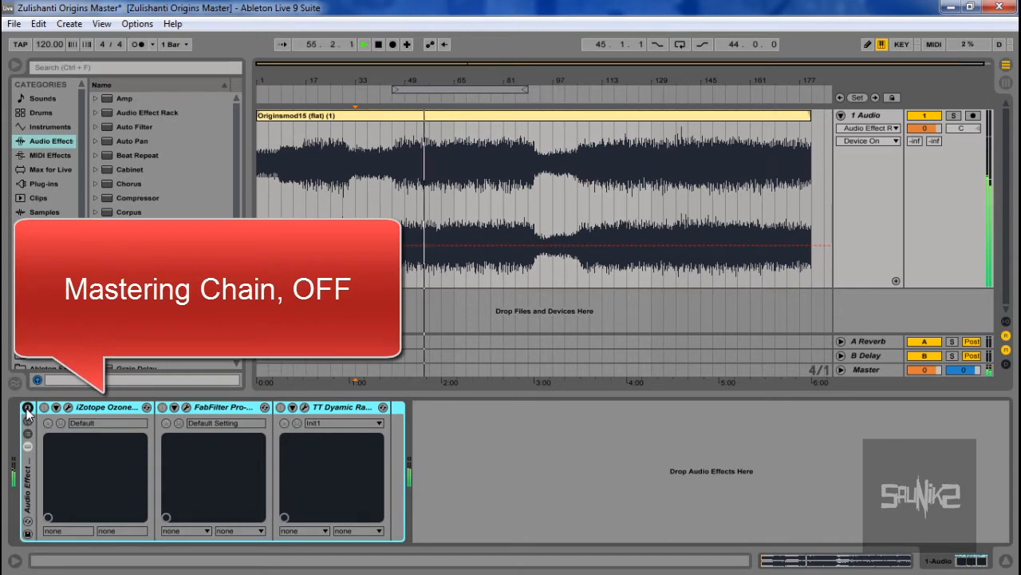
click(27, 408)
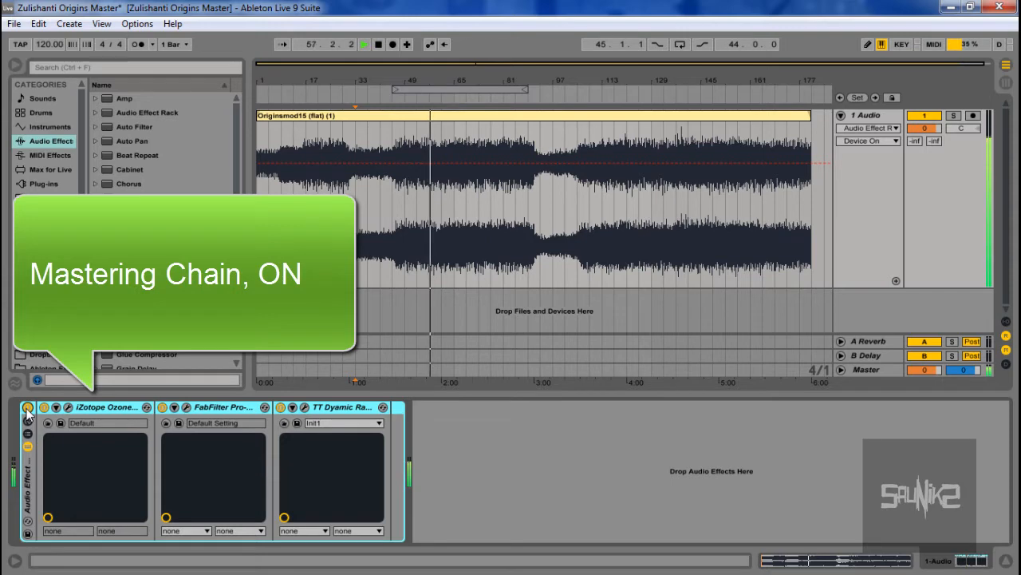
key(space)
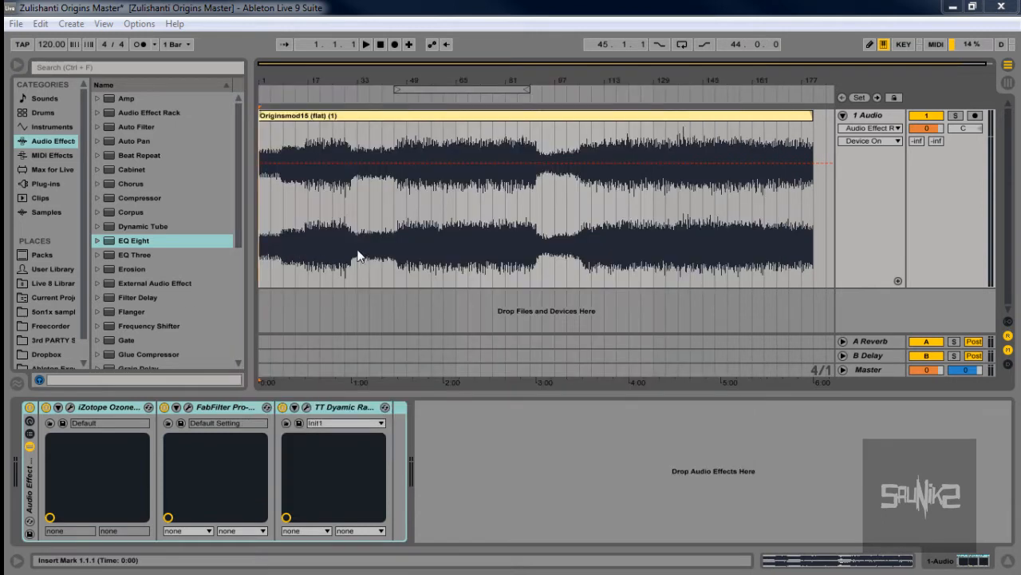
Select the section from bar 45 to bar 89 and turn on looping, and select Spectrum in the audio effects list.
drag(397, 203, 528, 190)
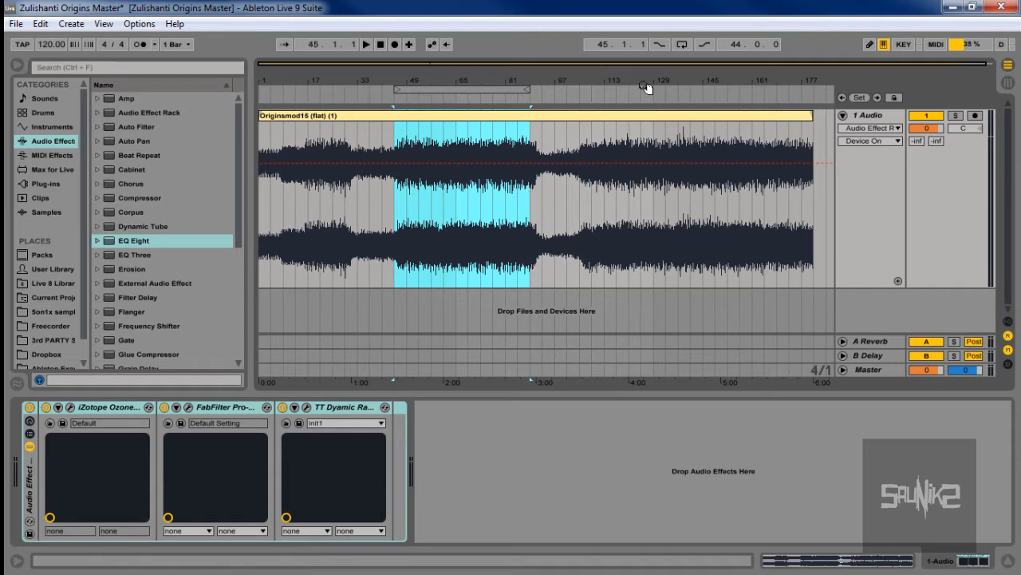
click(683, 45)
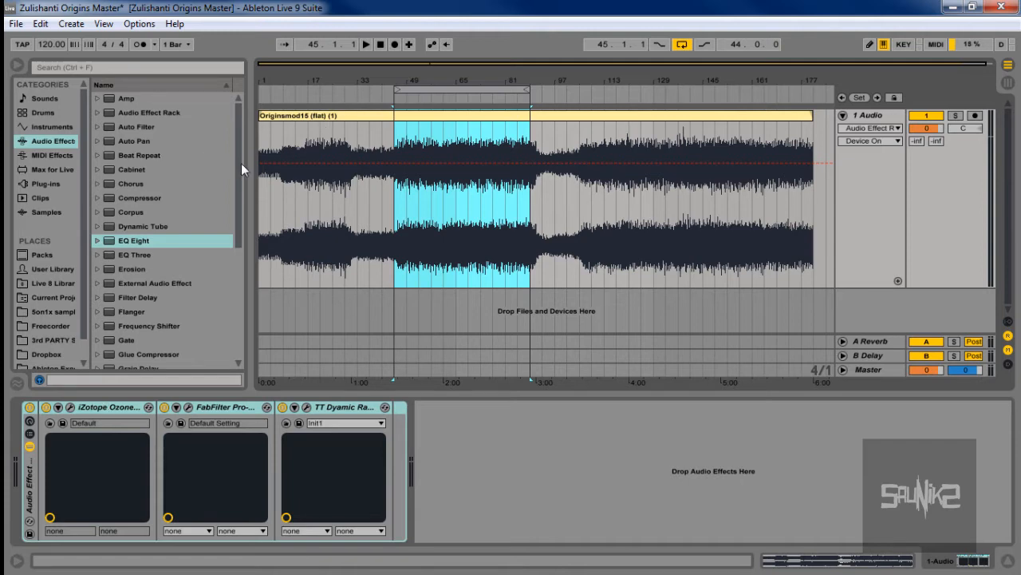
drag(238, 163, 226, 274)
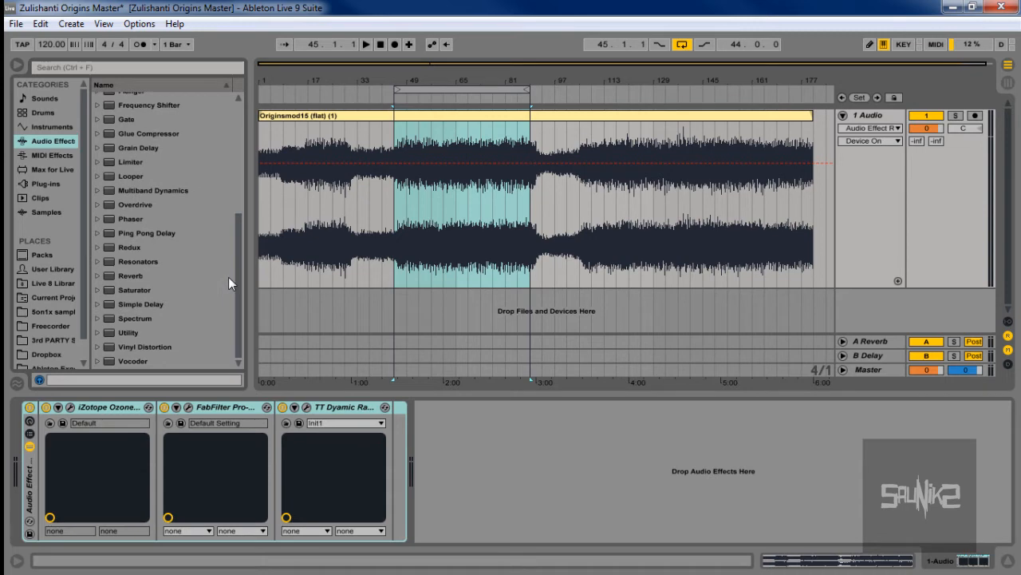
click(141, 323)
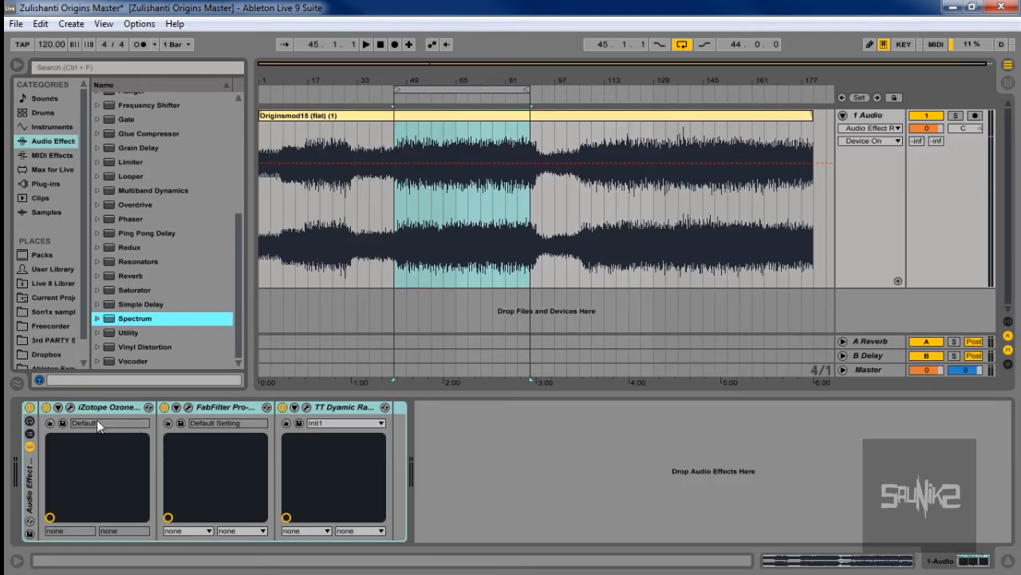
Open iZotope Ozone in the rack and play the loop while comparing the equalizer bypassed and active, and stop playback.
click(69, 407)
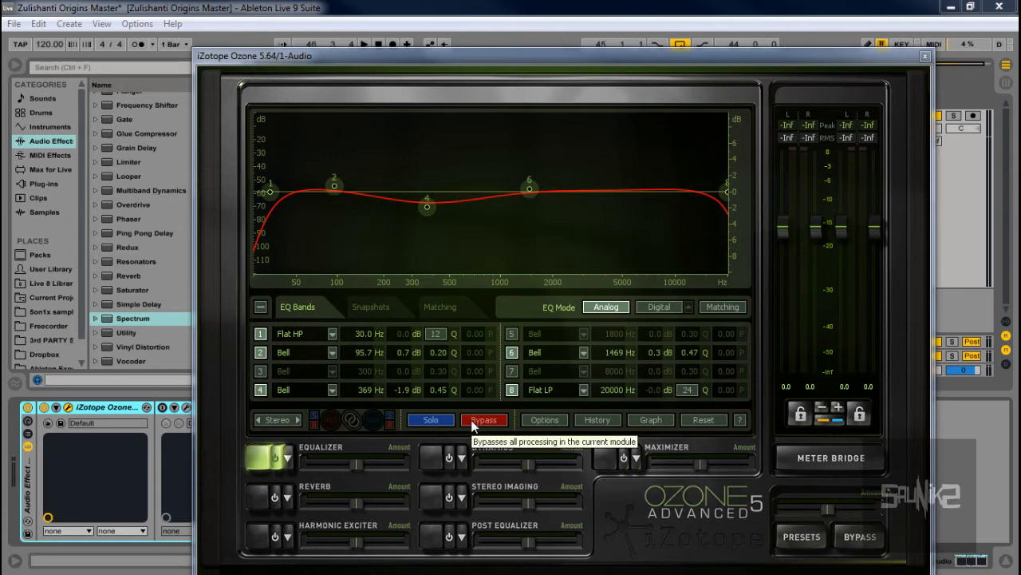
click(363, 44)
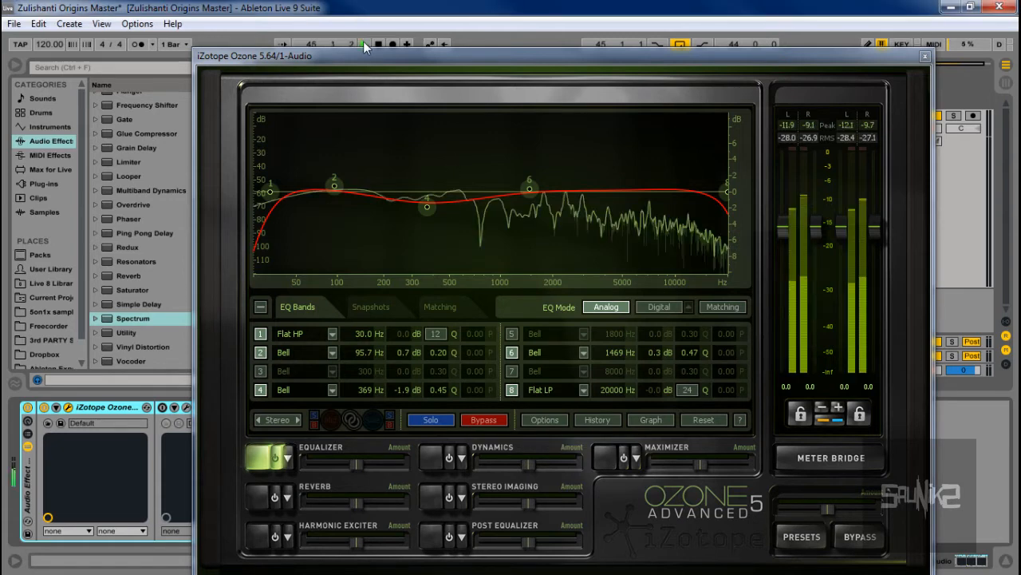
click(488, 419)
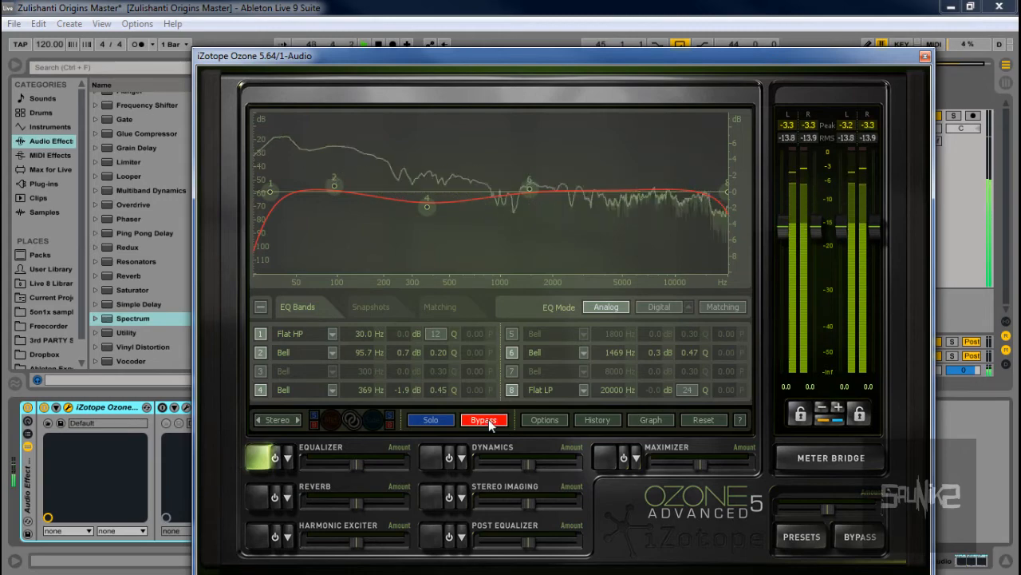
click(489, 419)
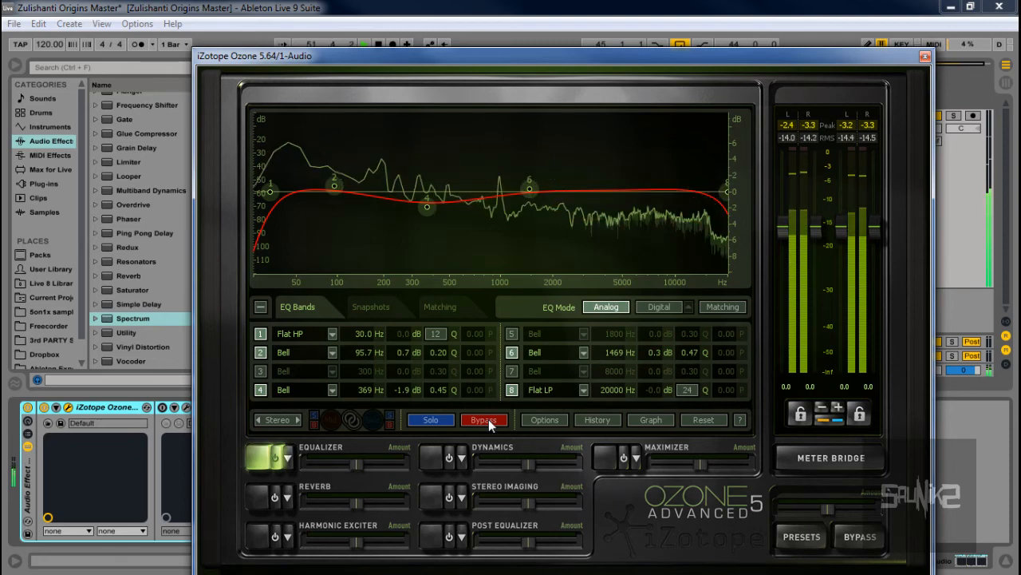
click(489, 418)
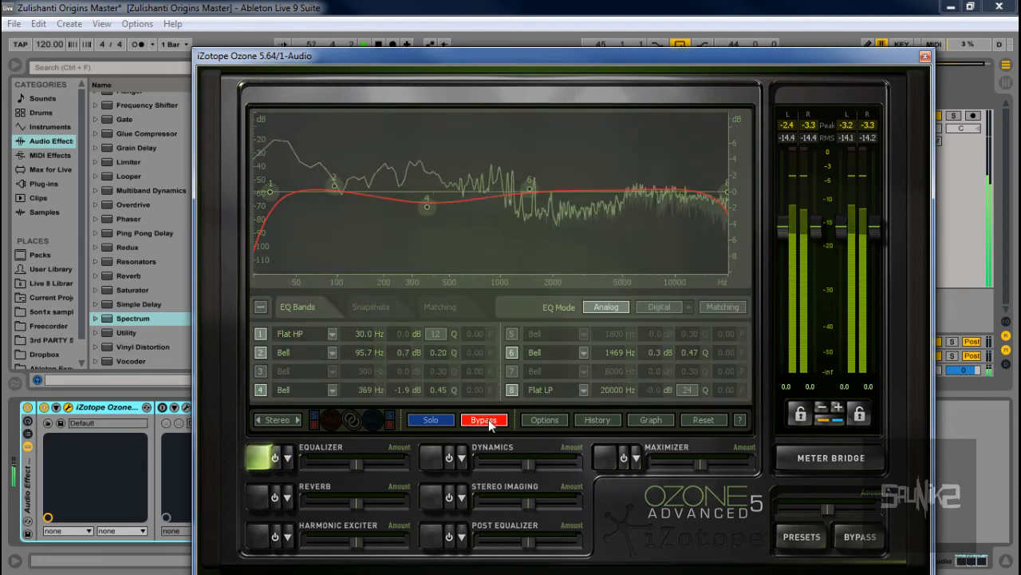
click(489, 419)
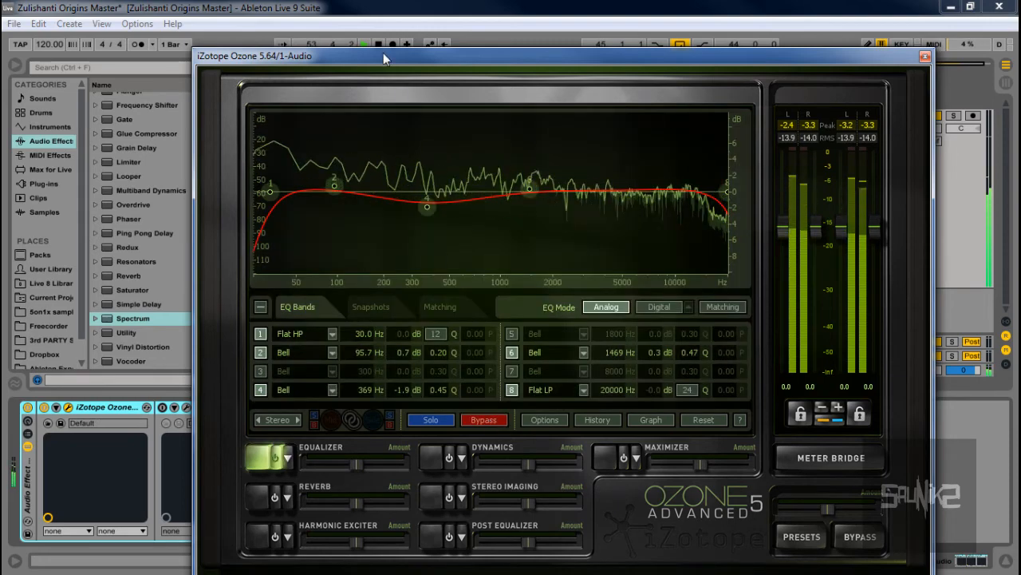
click(378, 43)
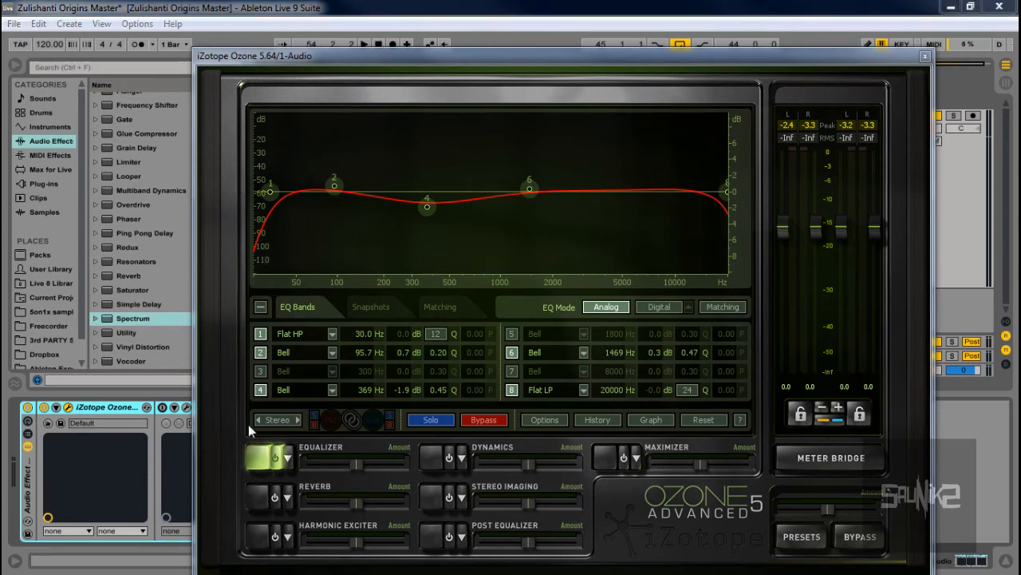
In Ozone's Reverb module, move the low-cut filter to about 7389 Hz with wet mix at 0.0%, and switch the module off.
click(260, 496)
click(260, 495)
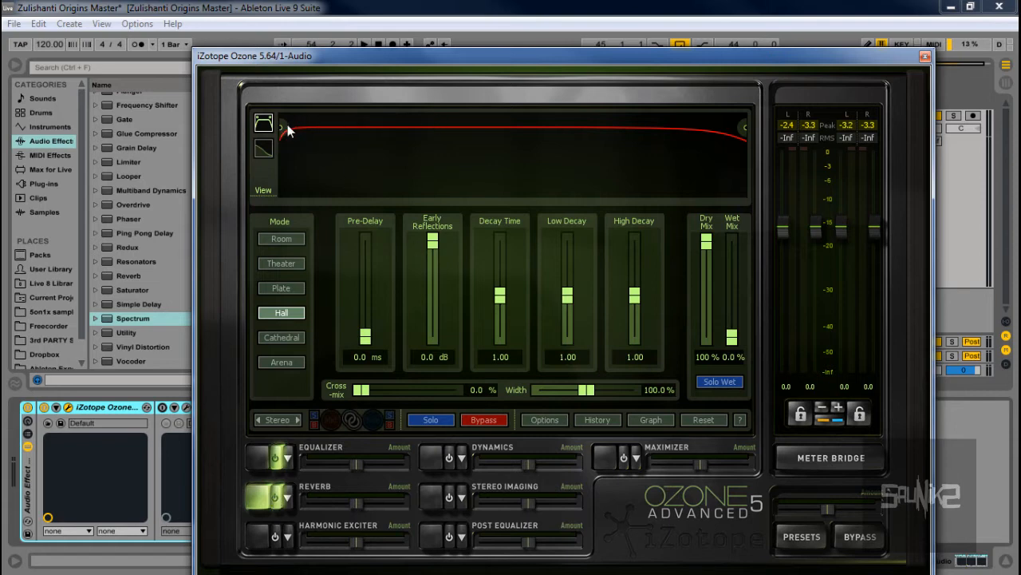
drag(285, 127, 663, 91)
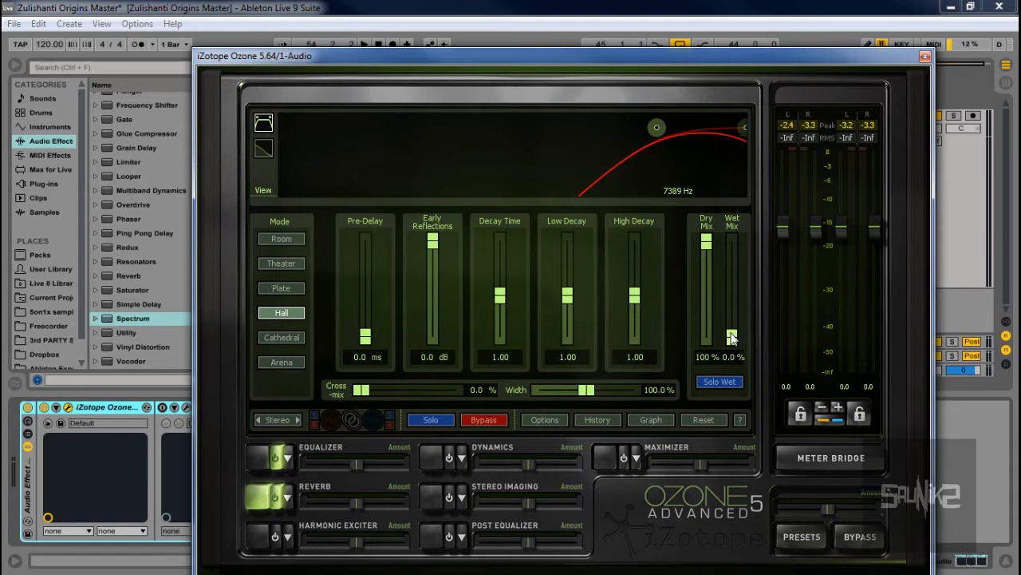
drag(726, 336, 733, 354)
click(275, 496)
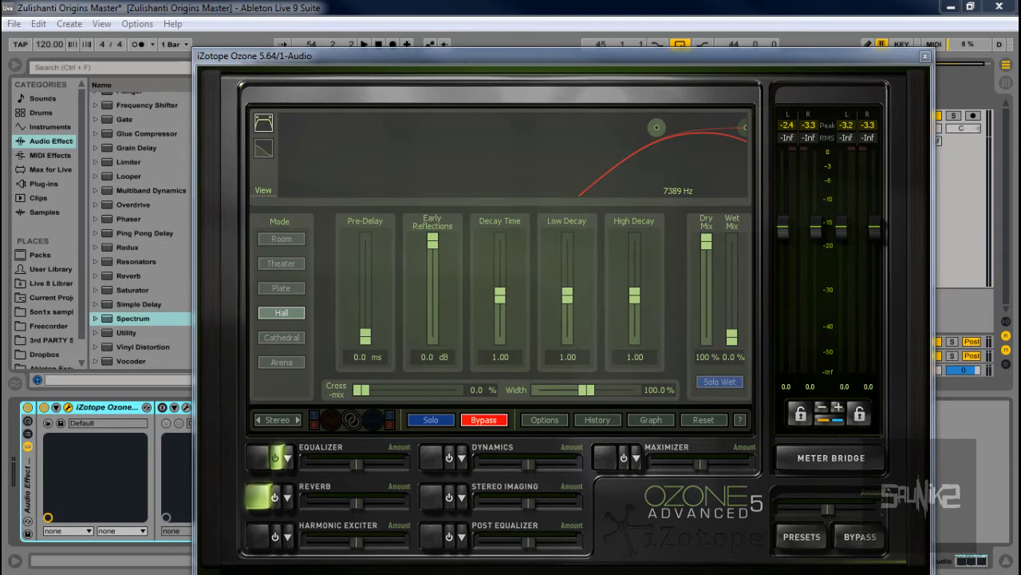
Open Ozone's Harmonic Exciter module, switch it on, and close the plug-in window.
click(268, 549)
click(269, 549)
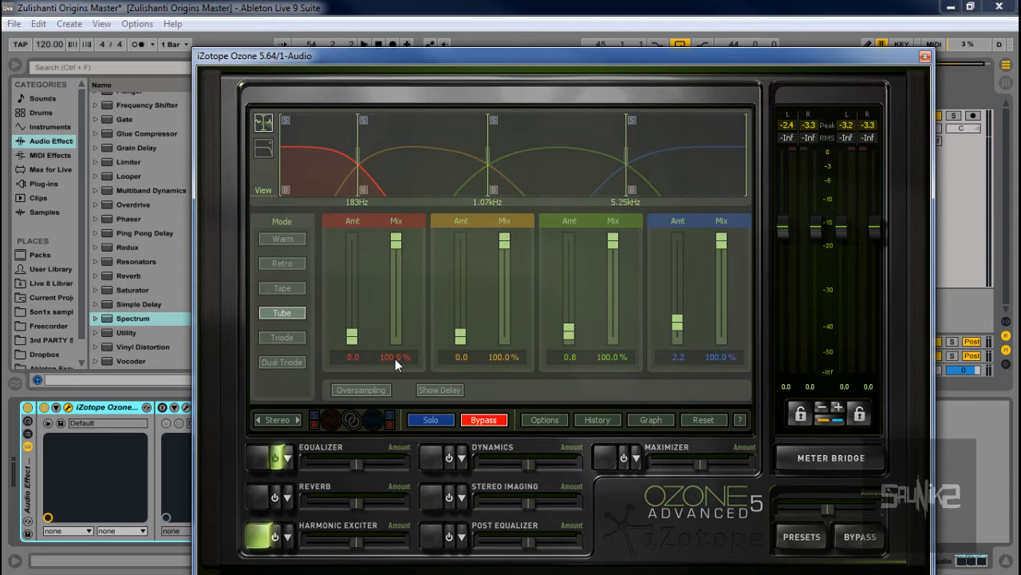
click(275, 538)
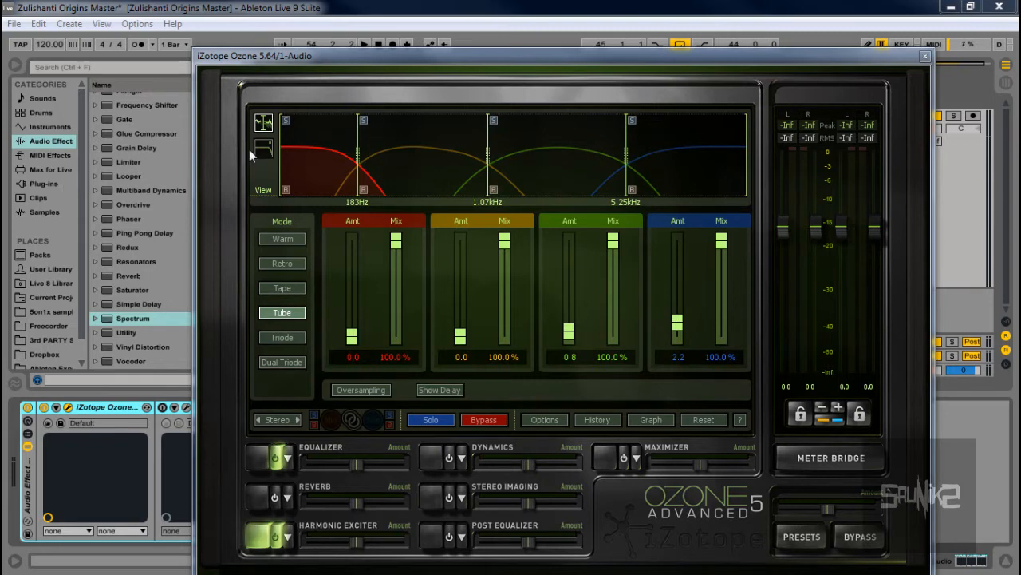
click(926, 57)
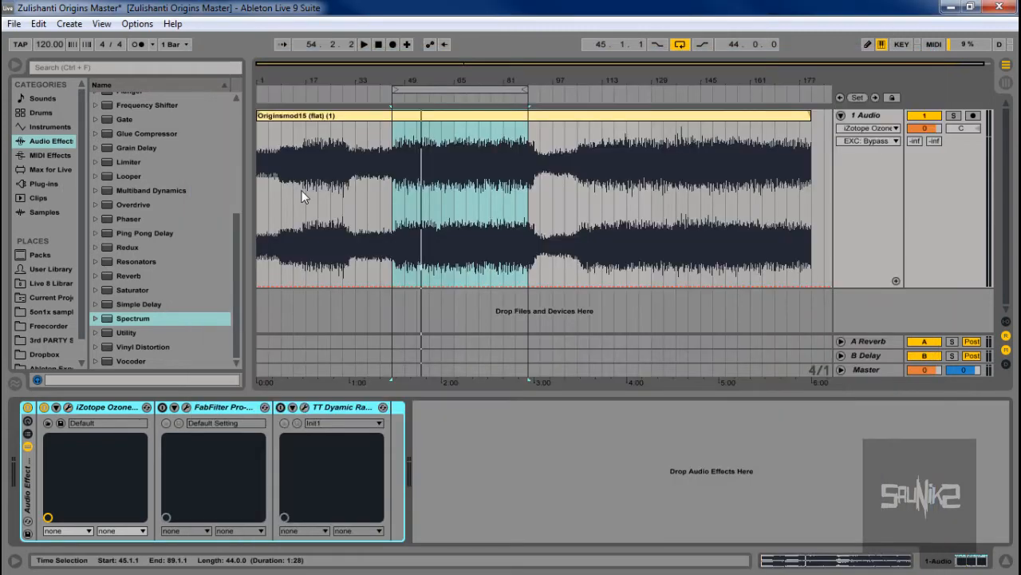
Add a Reverb after the effect rack and set its input processing to Lo Cut only, at about 18.0 kHz with width 5.28.
click(111, 279)
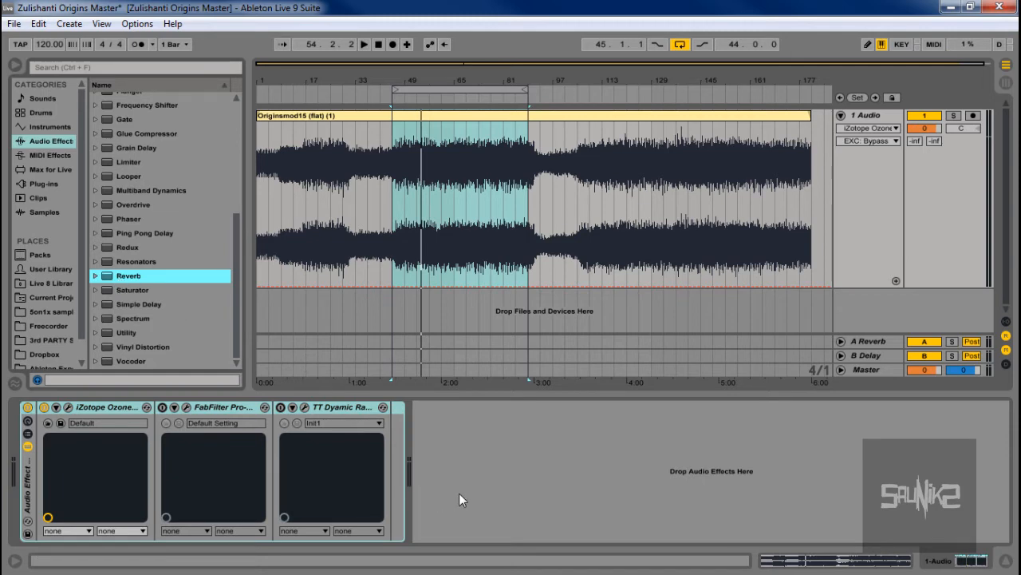
drag(111, 278, 535, 422)
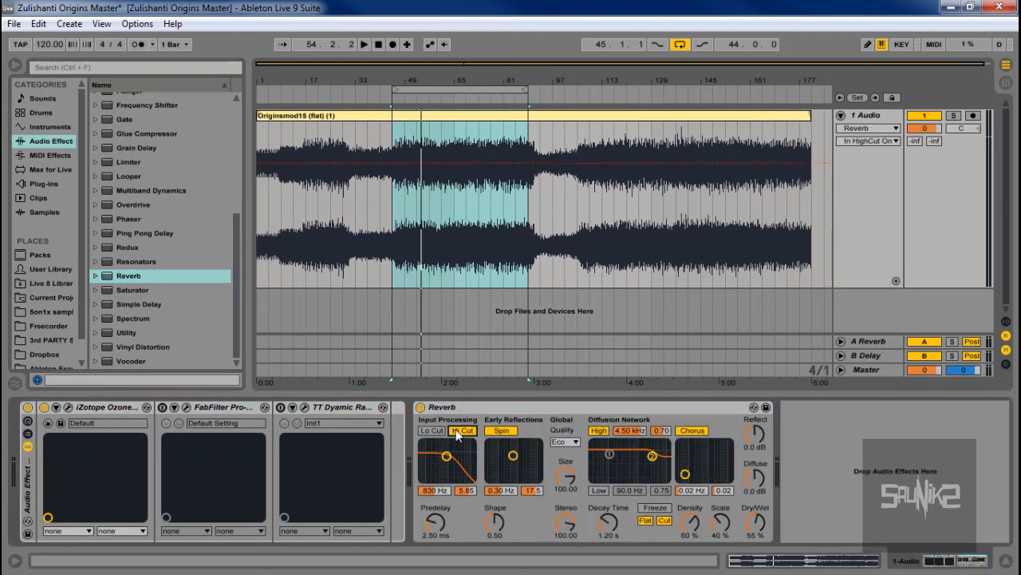
click(431, 432)
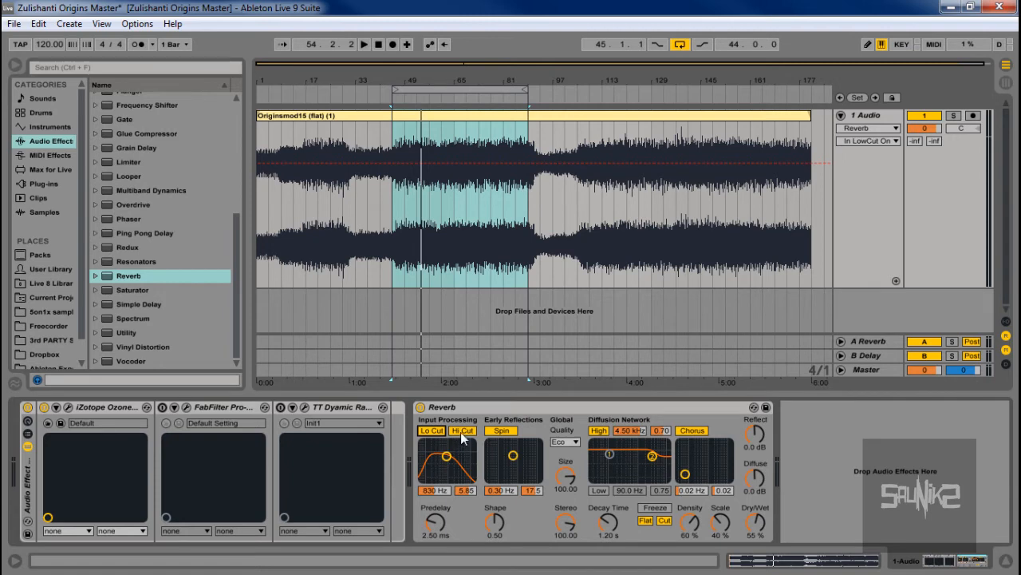
click(464, 431)
click(466, 432)
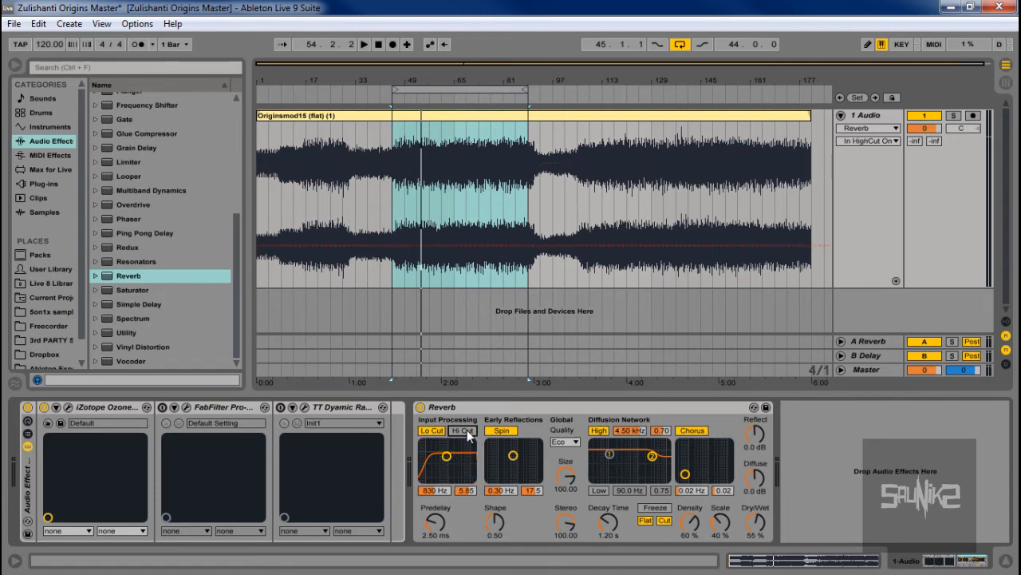
click(466, 432)
click(467, 432)
drag(447, 456, 473, 463)
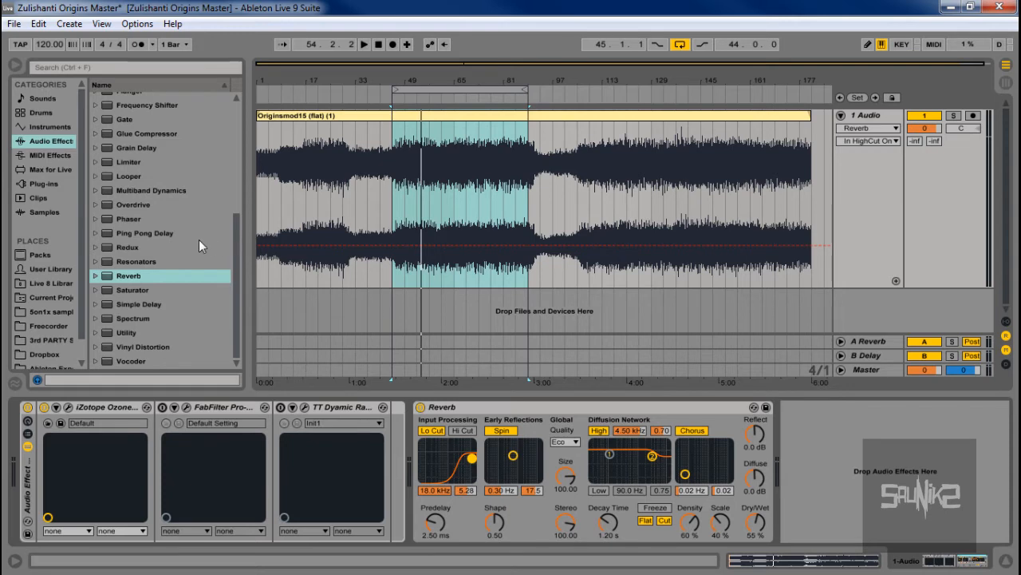
Add the Overdrive preset Enhance.adv after the Reverb and move its filter to about 13.2 kHz with bandwidth 1.92.
click(112, 204)
click(97, 204)
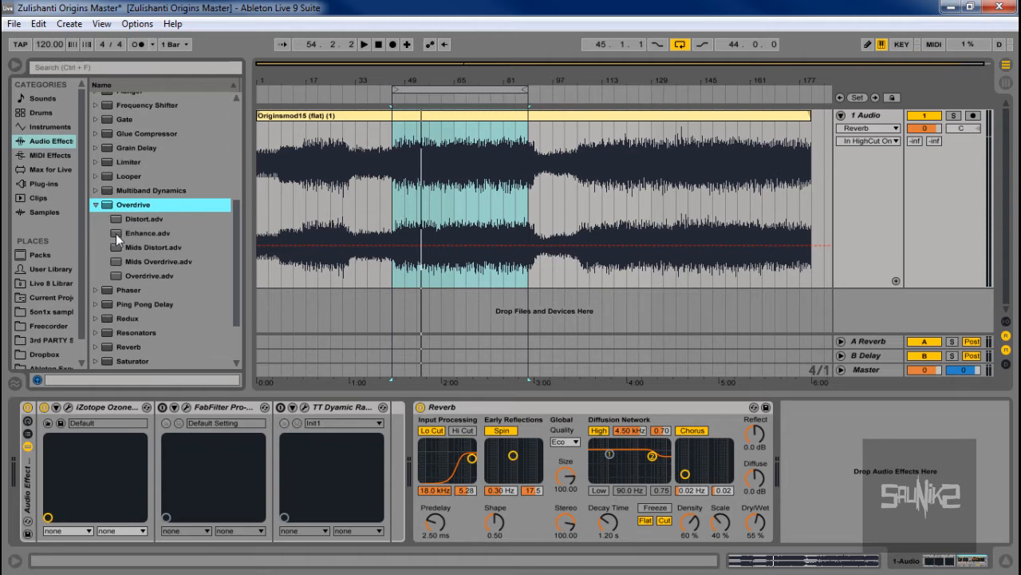
drag(116, 233, 829, 532)
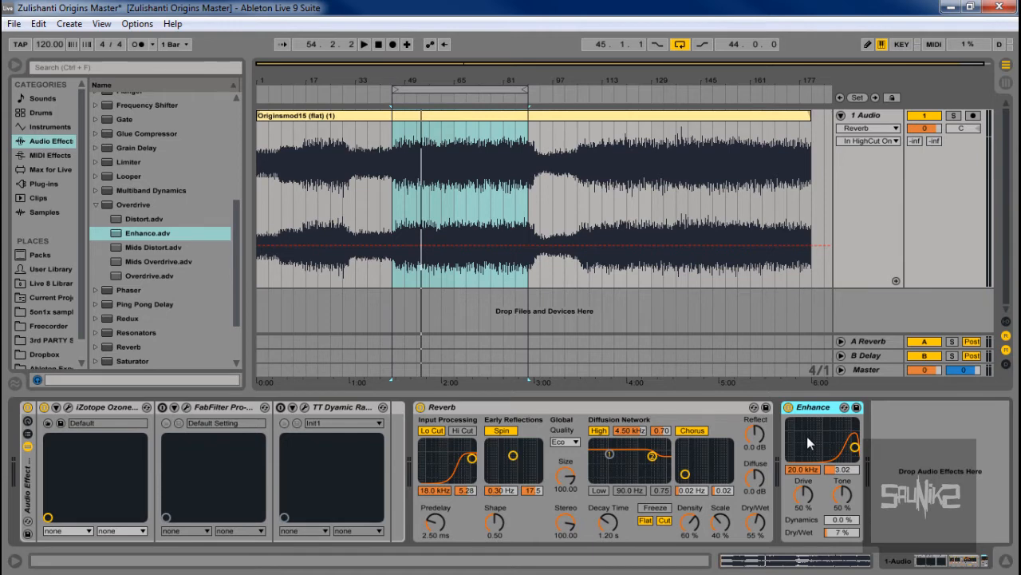
mouse_move(853, 452)
mouse_down()
mouse_move(794, 440)
mouse_move(822, 424)
mouse_move(852, 454)
mouse_up()
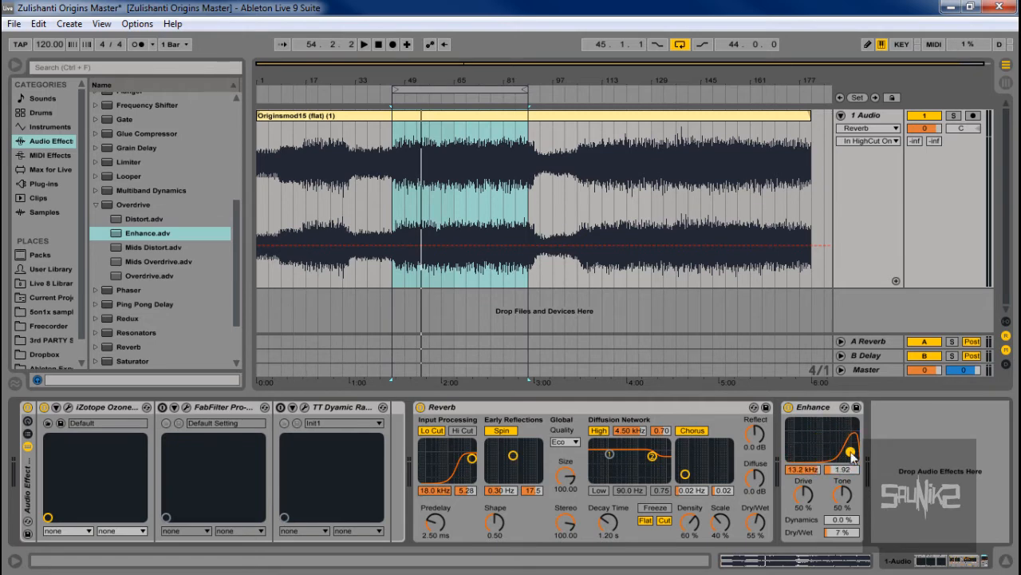
Open Ozone's Dynamics module, examine Band 1's detailed settings, and return to the overview of all four bands.
click(67, 407)
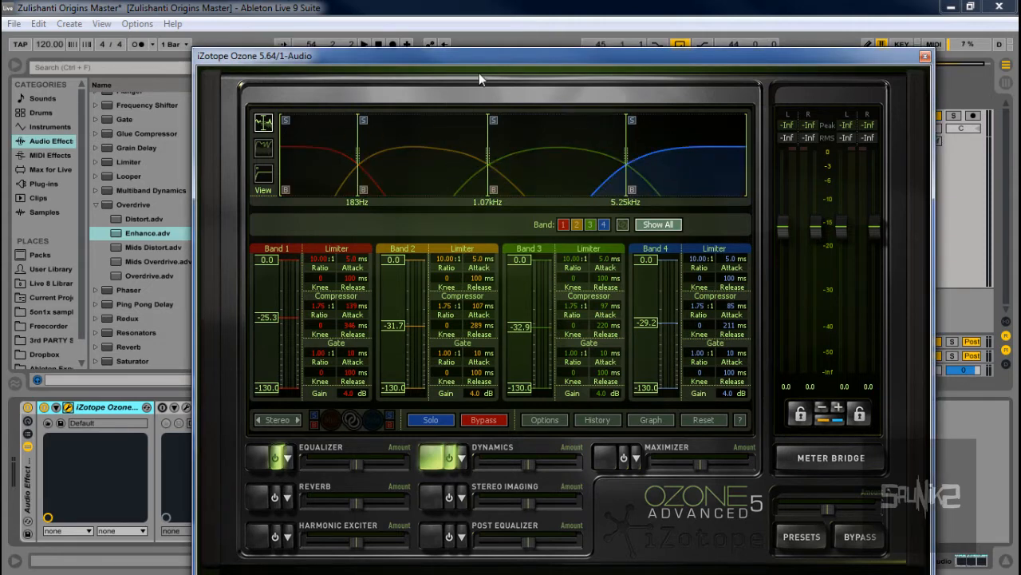
drag(507, 54, 554, 25)
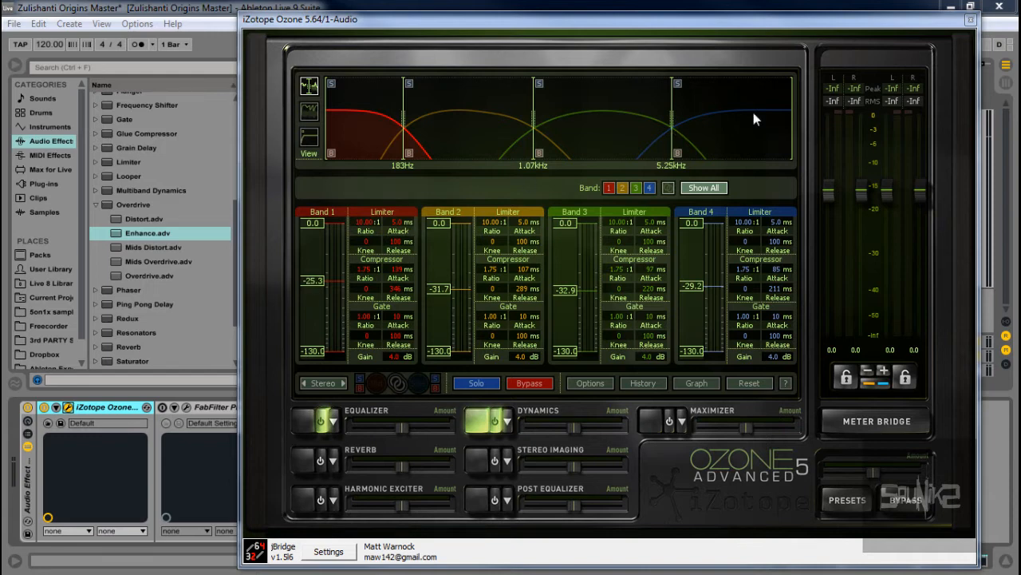
click(610, 188)
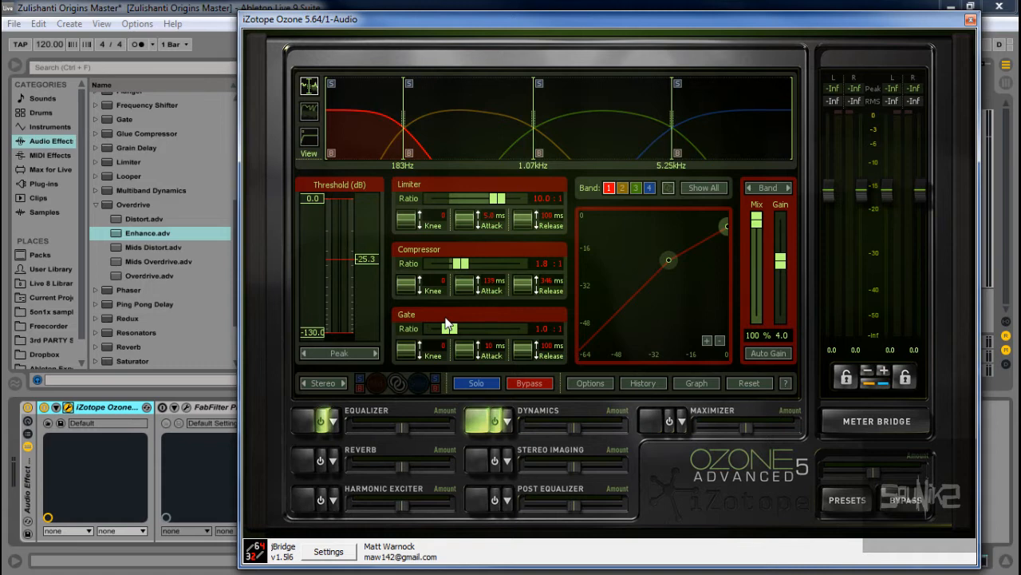
click(724, 188)
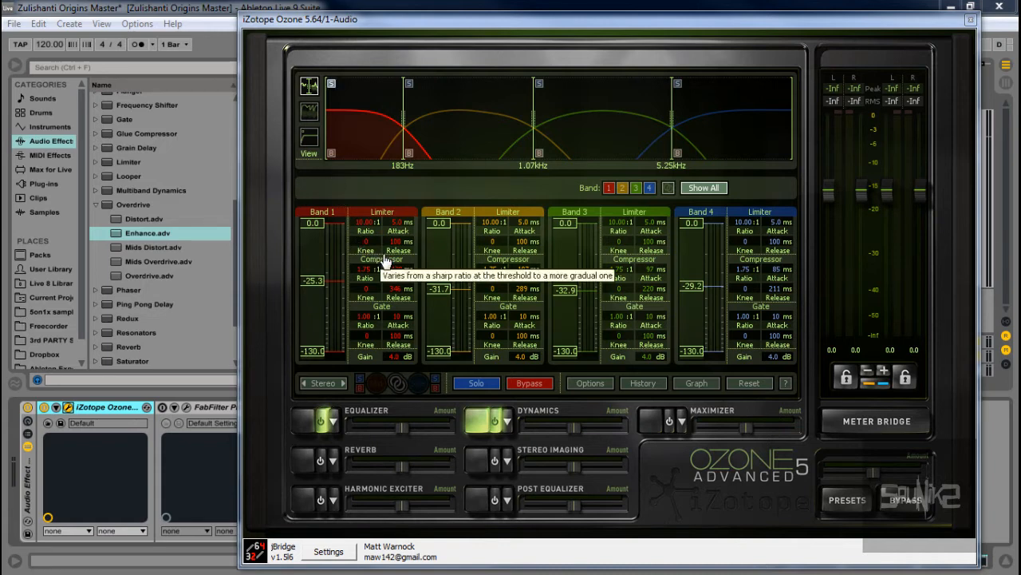
Solo Band 1 in the Dynamics module and move the crossover between Bands 1 and 2 to 194 Hz.
click(333, 87)
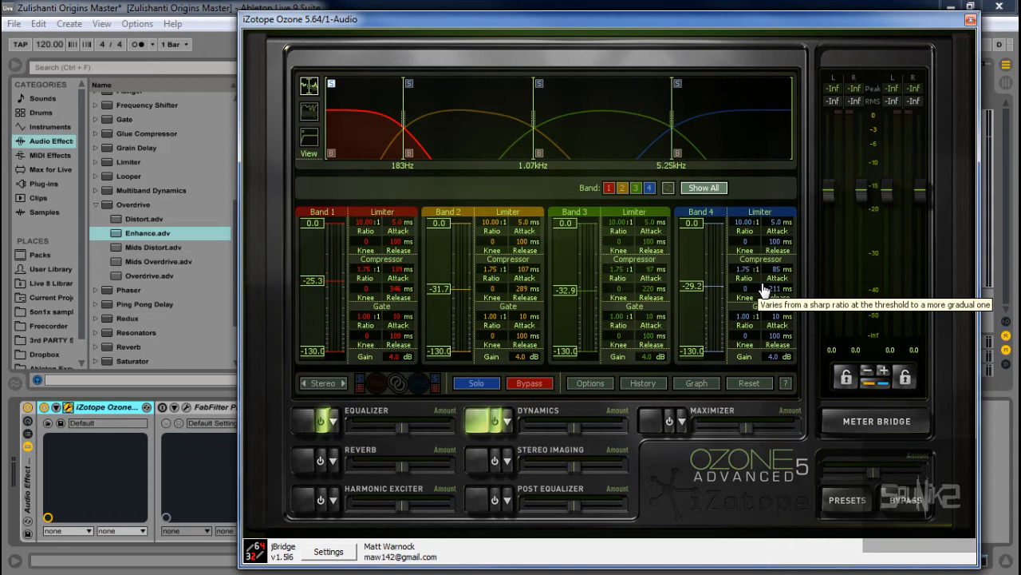
drag(403, 120, 405, 120)
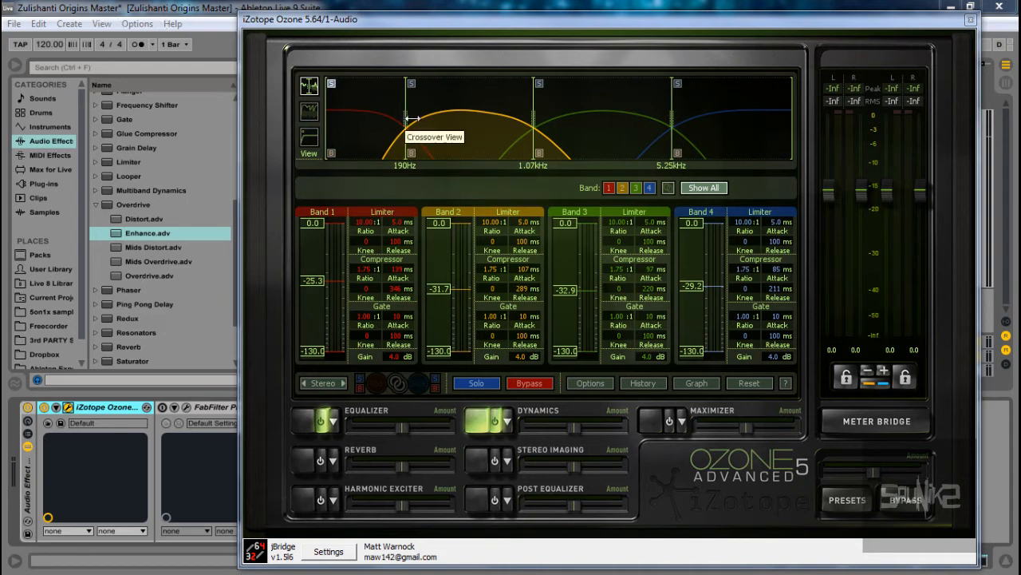
drag(412, 118, 413, 120)
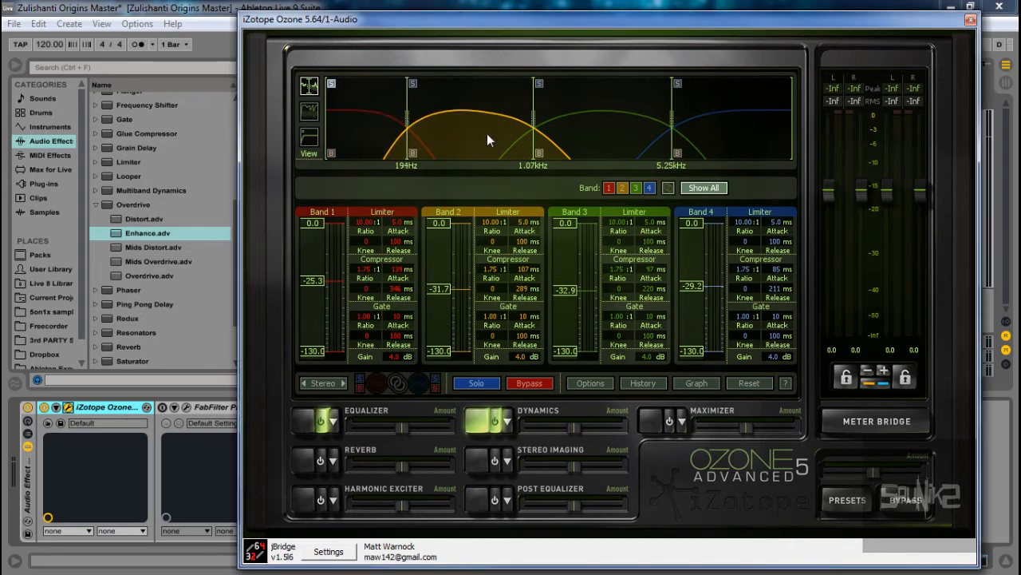
right_click(488, 93)
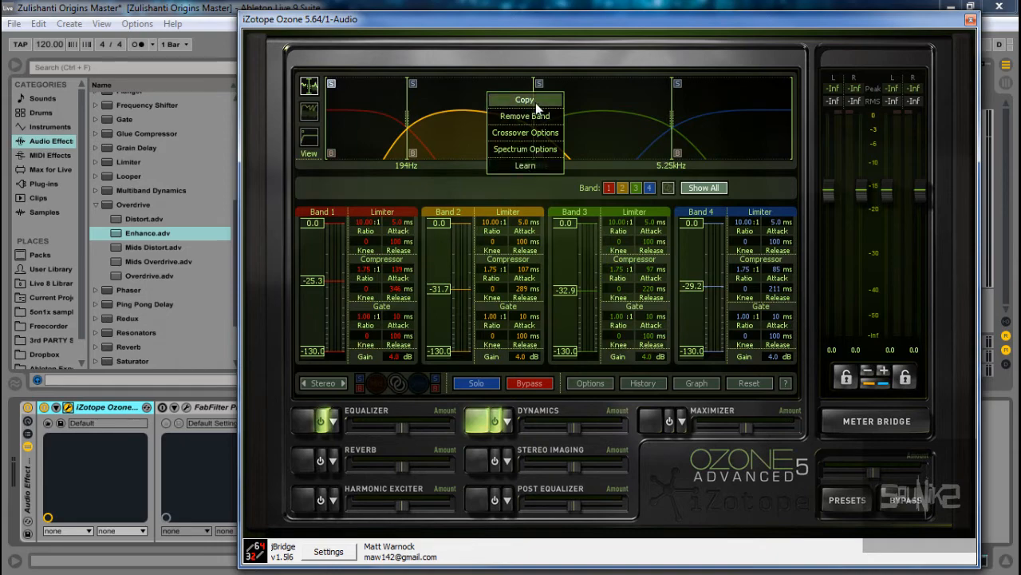
click(503, 56)
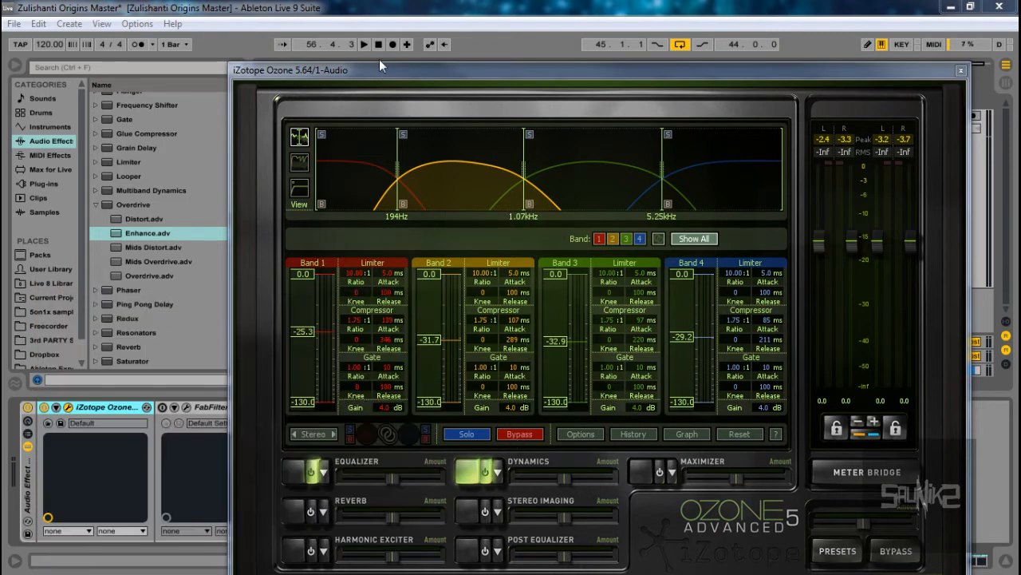
Play the looped section, compare the Dynamics module bypassed and active several times, and stop playback.
click(365, 46)
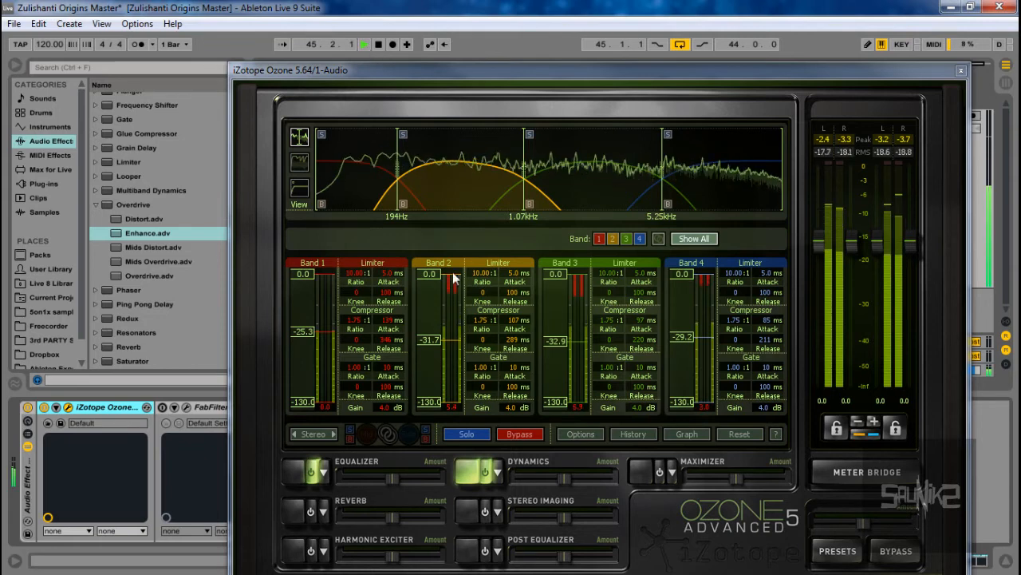
click(510, 435)
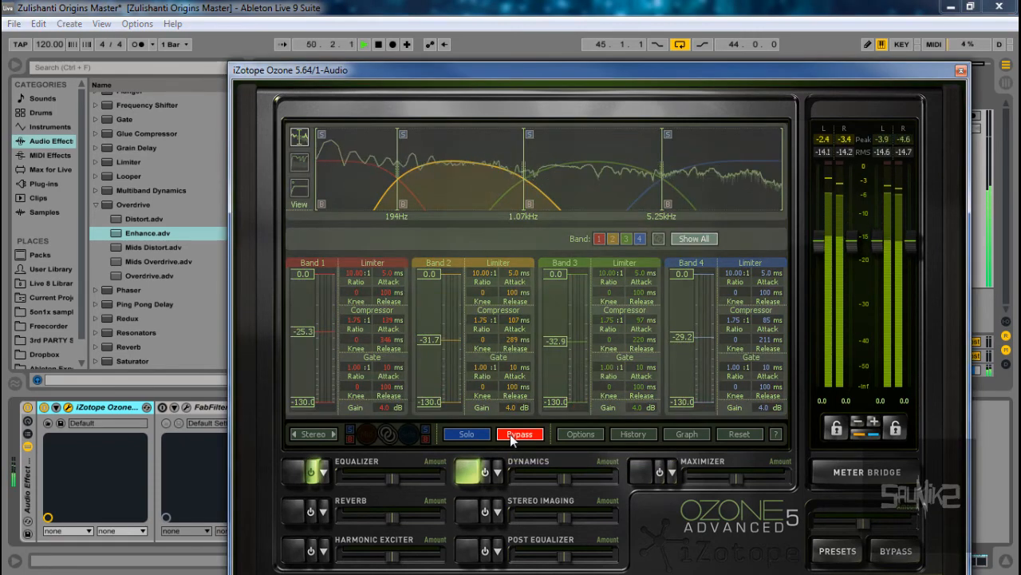
click(511, 435)
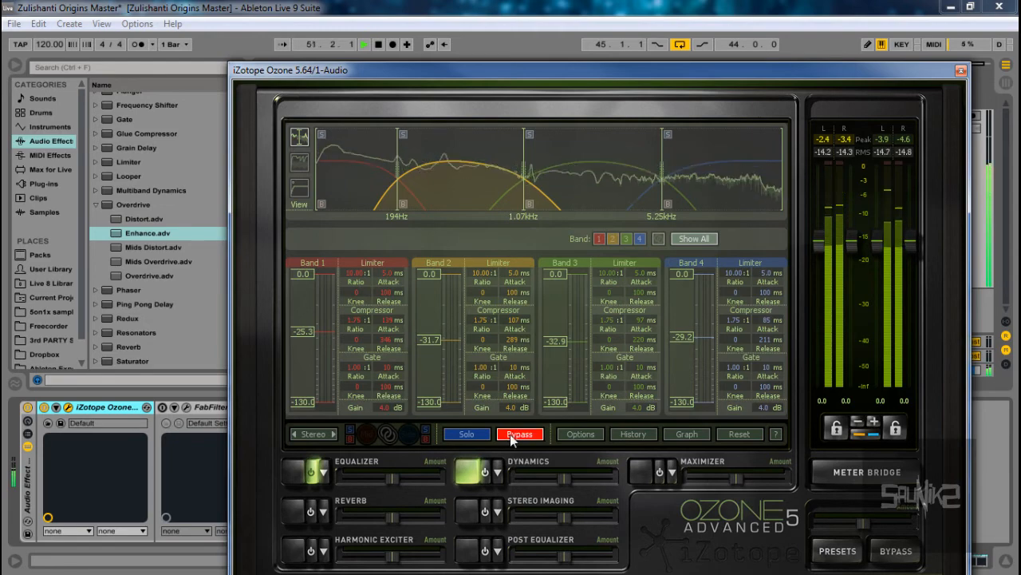
click(510, 434)
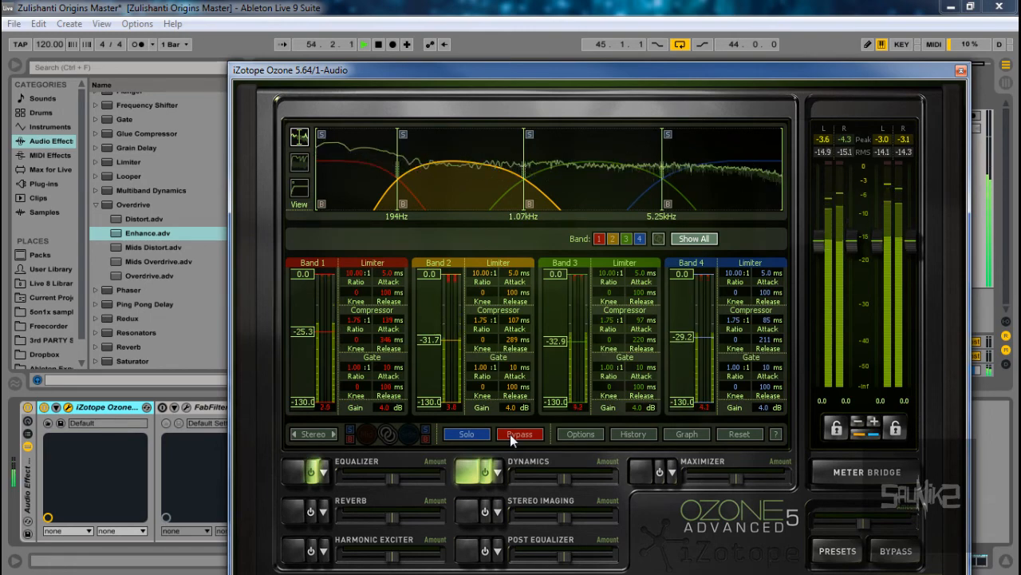
click(510, 434)
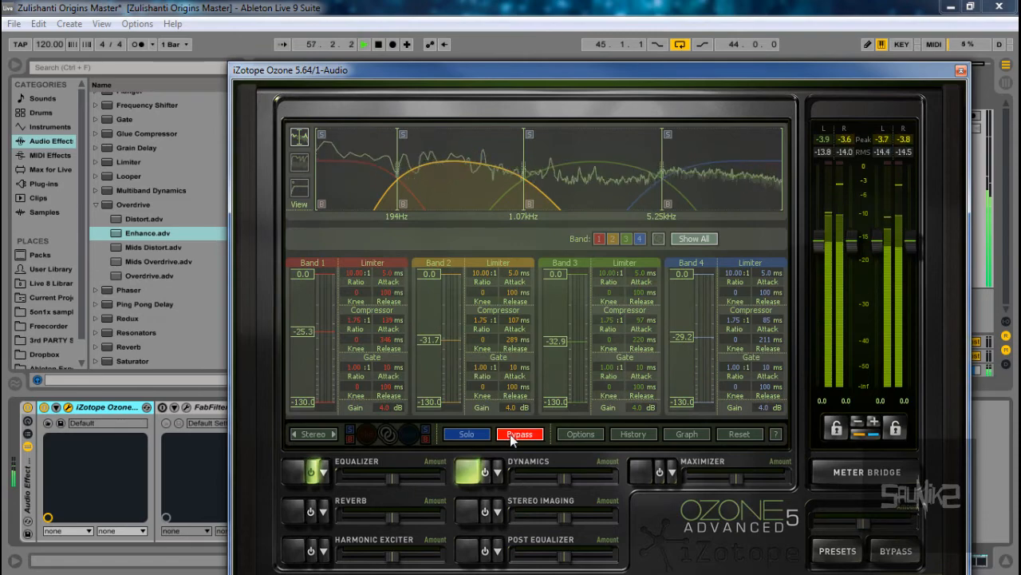
click(510, 434)
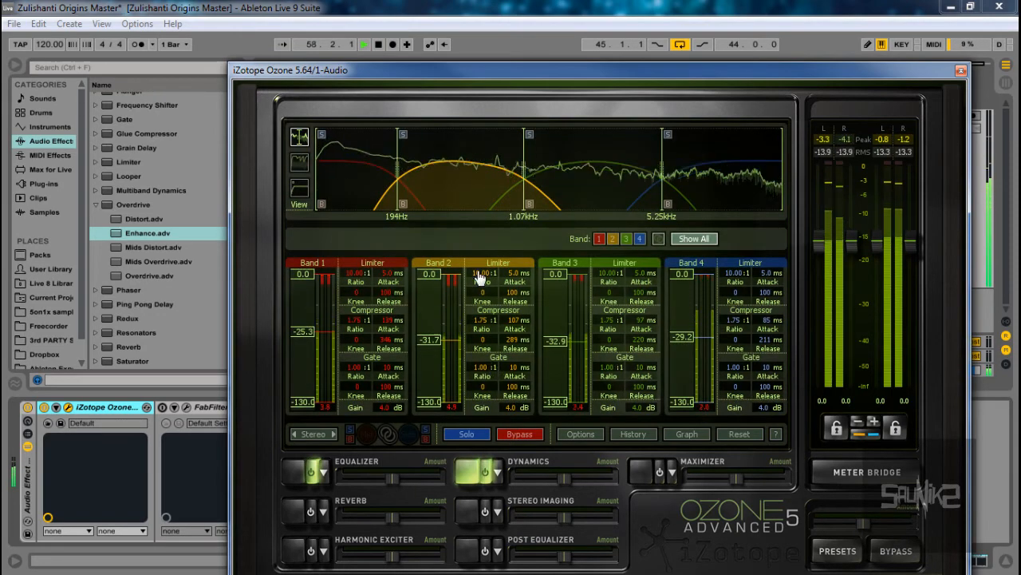
click(378, 44)
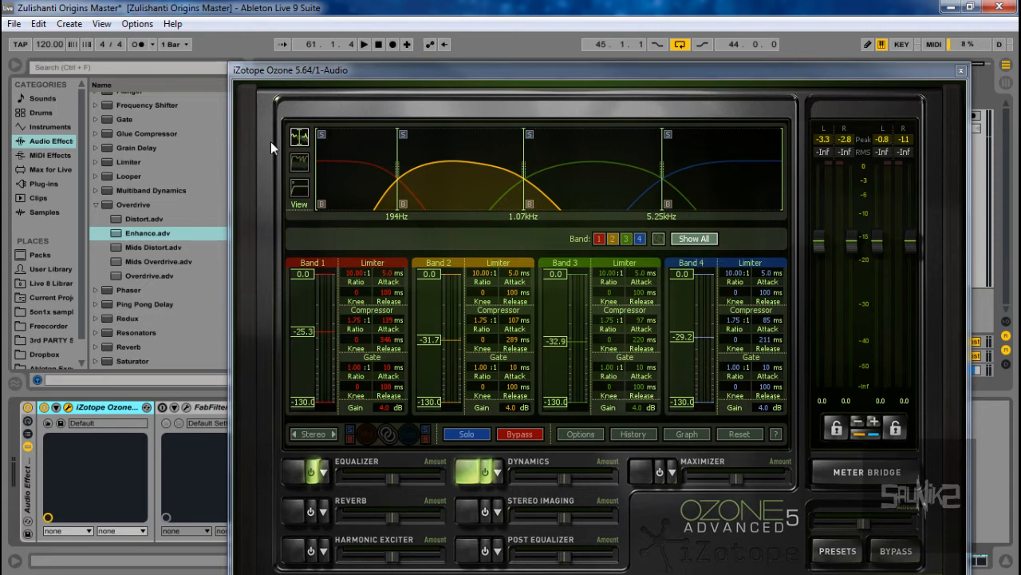
Close Ozone, add Multiband Dynamics after the effect rack, show its Above settings, and set the low split frequency to 88.3 Hz.
click(162, 189)
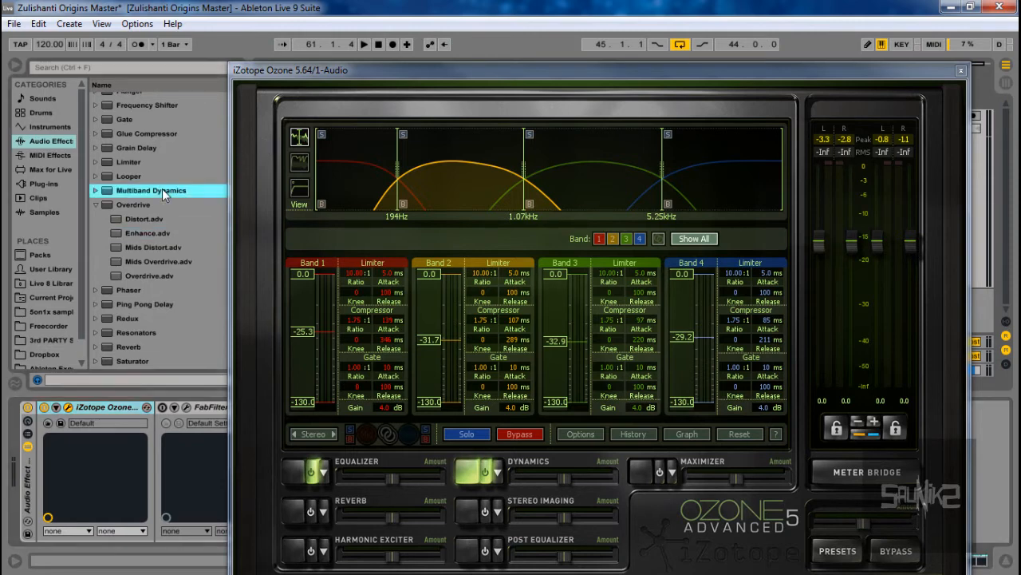
click(961, 70)
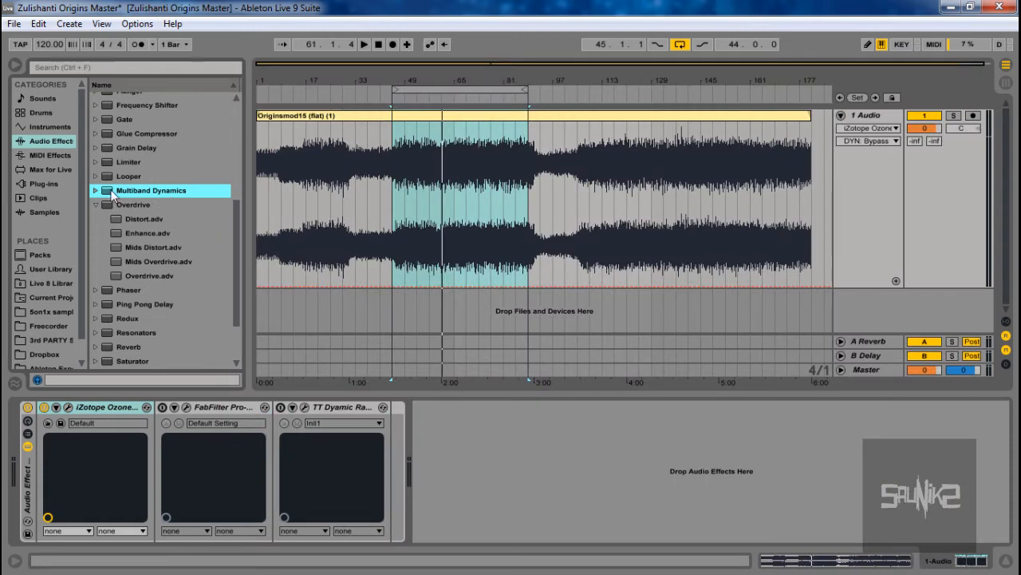
drag(113, 196, 497, 441)
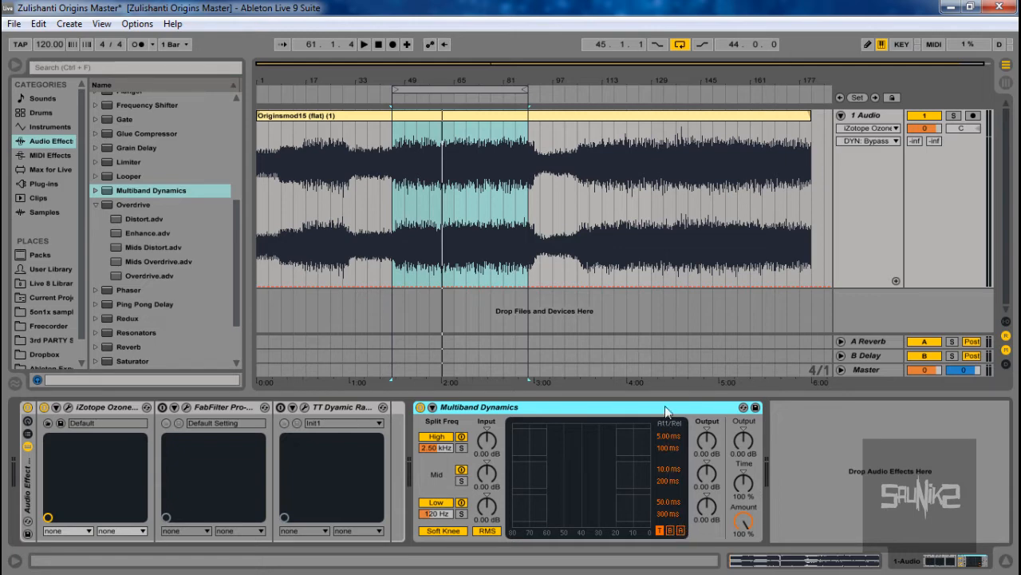
click(682, 531)
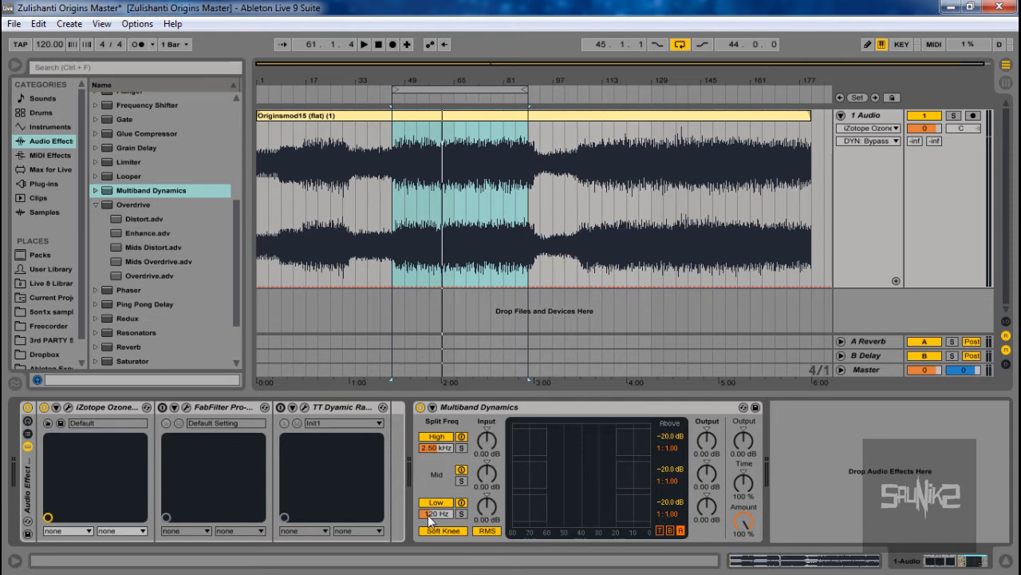
drag(429, 519, 430, 518)
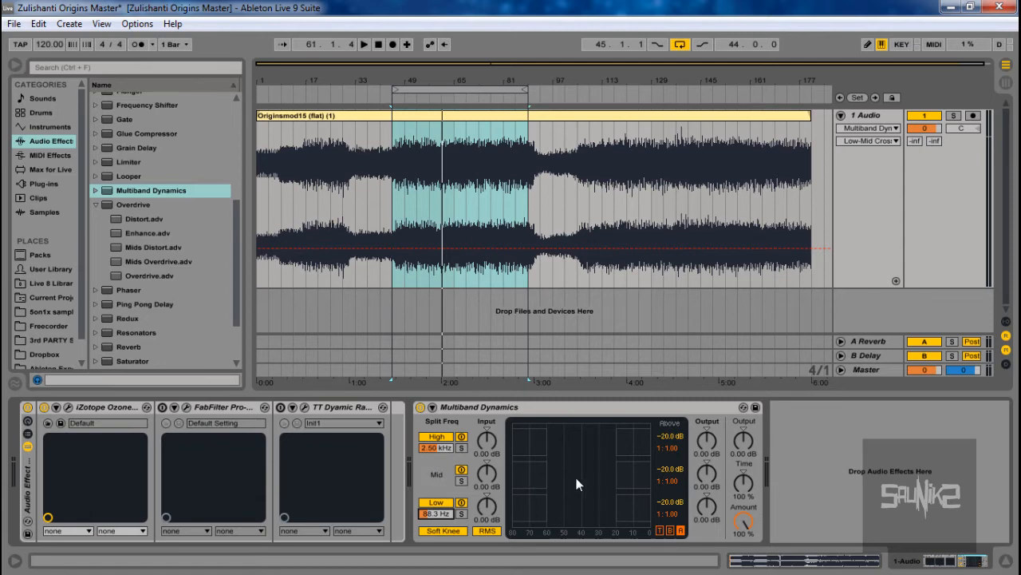
Switch on Ozone's Stereo Imaging module, compare it bypassed and active during playback, and close the plug-in window.
click(68, 407)
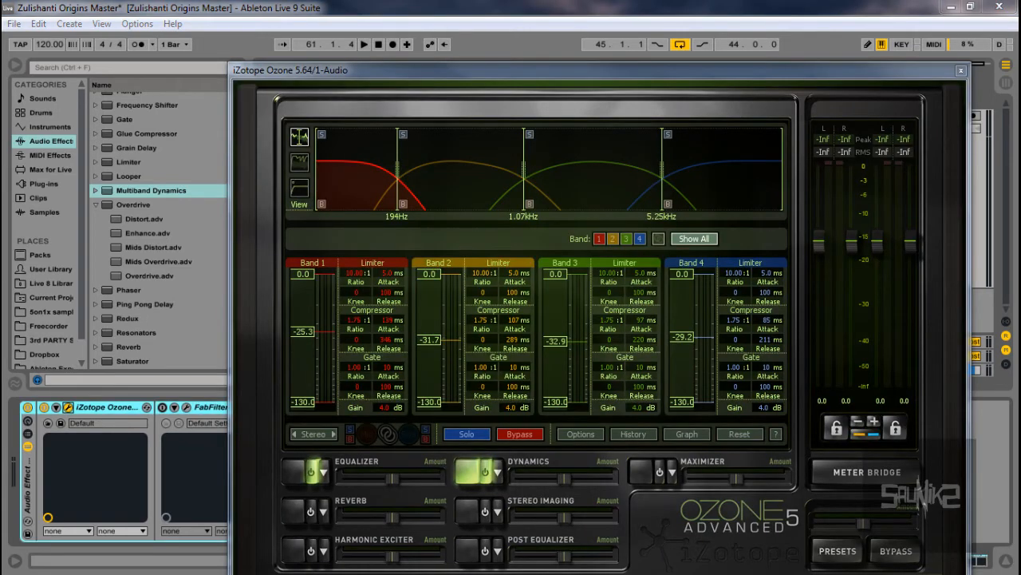
click(462, 515)
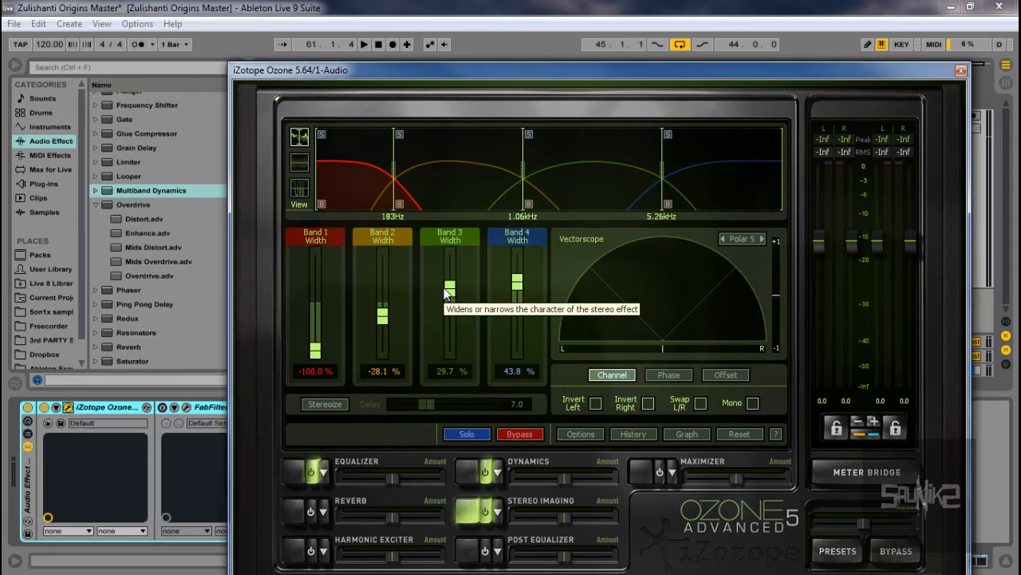
click(364, 45)
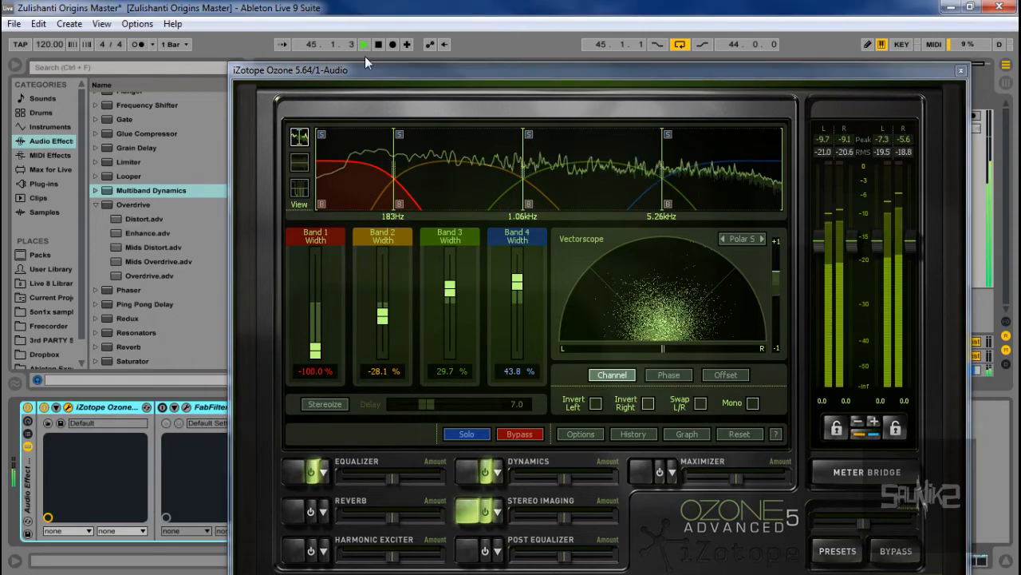
click(519, 435)
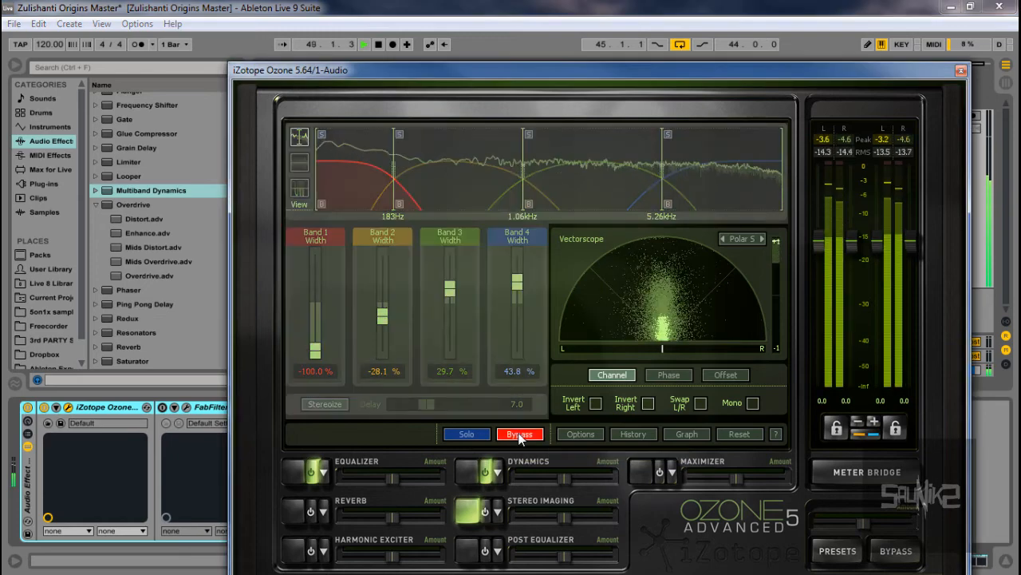
click(520, 434)
click(519, 435)
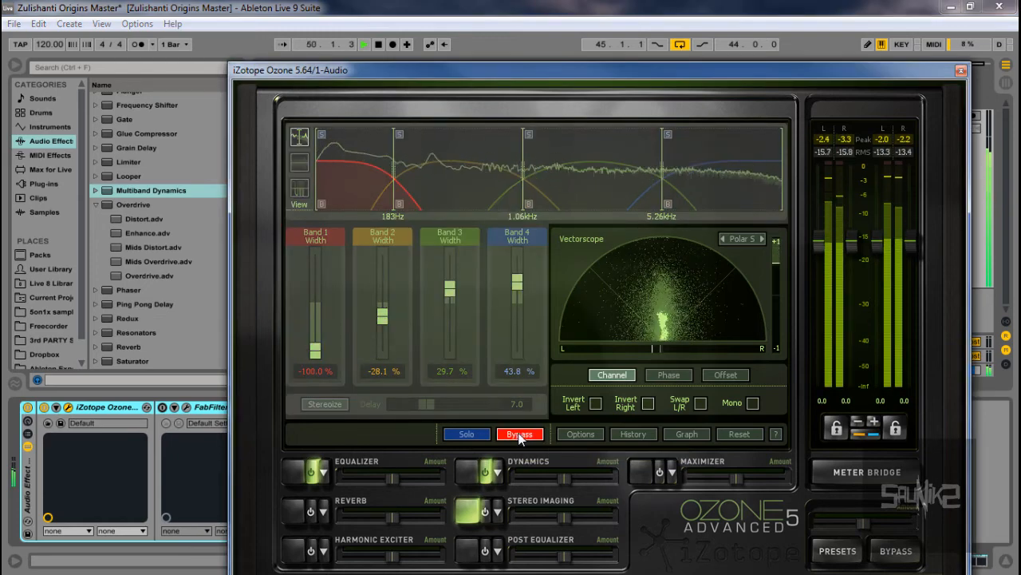
click(519, 435)
click(520, 435)
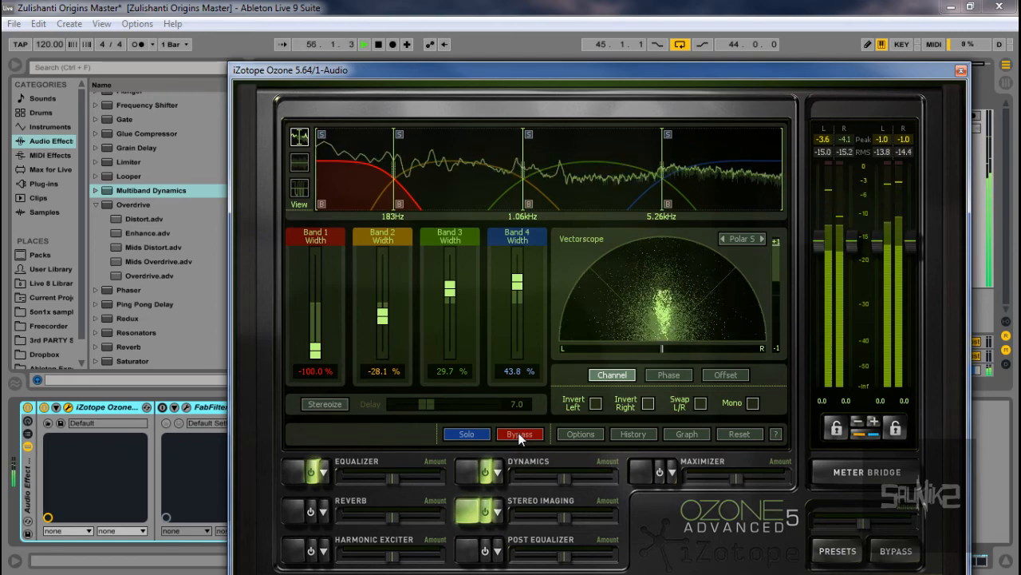
click(519, 435)
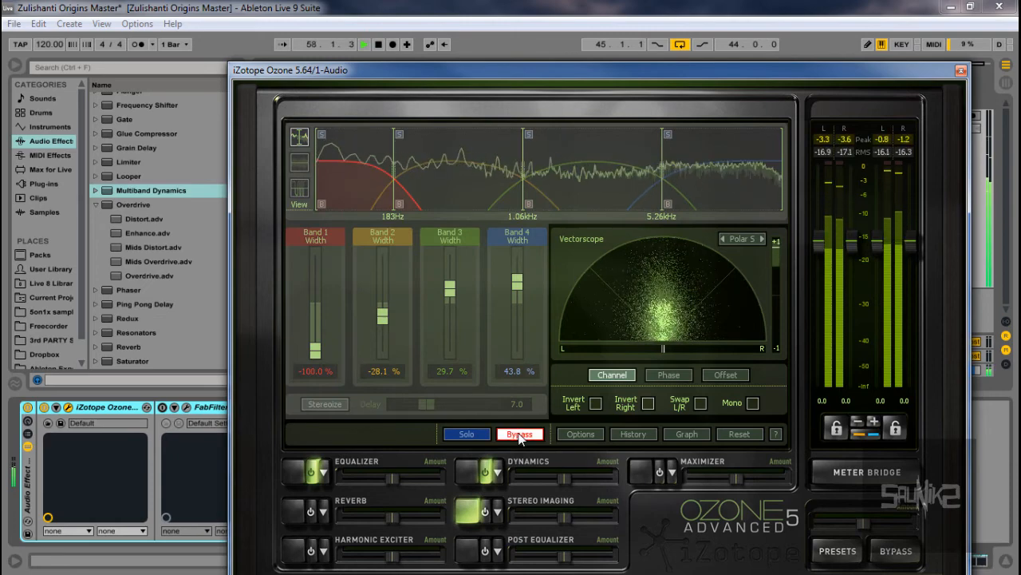
click(519, 436)
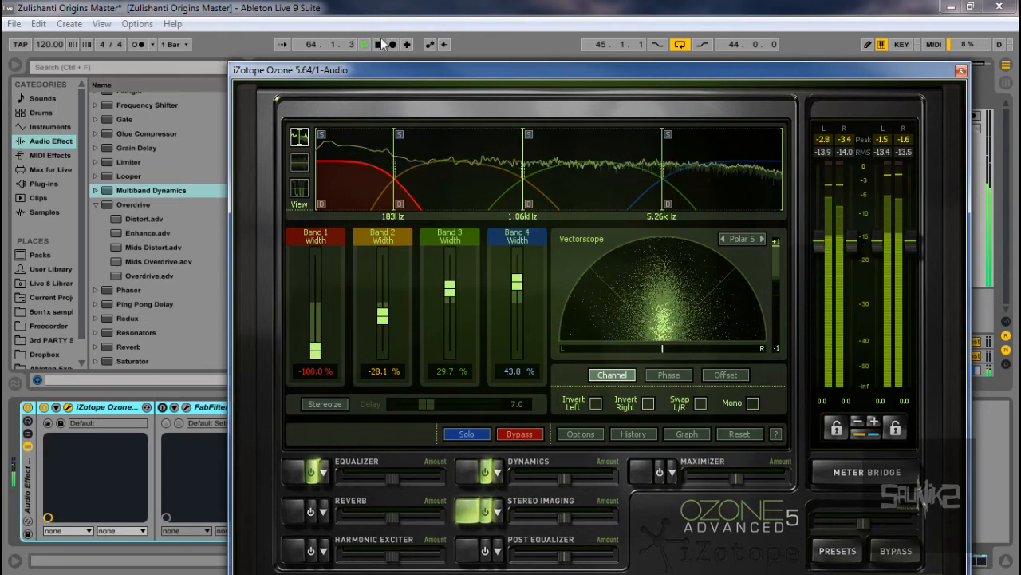
key(space)
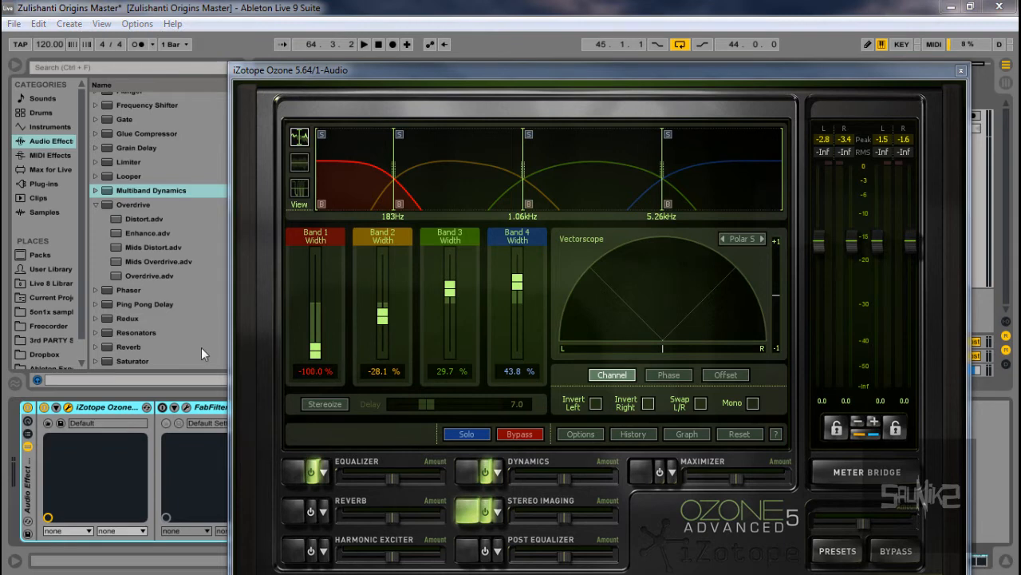
click(751, 402)
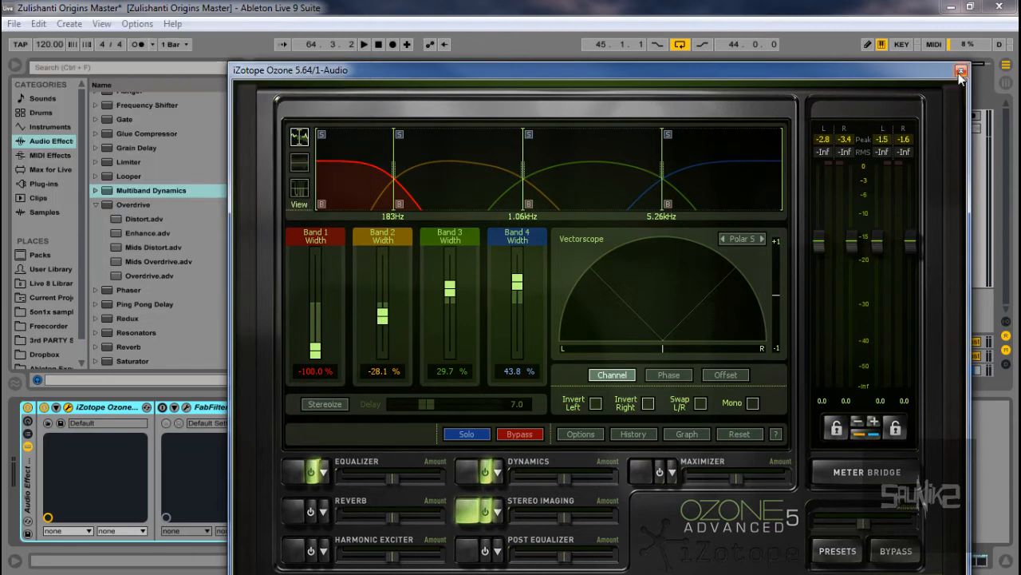
click(961, 72)
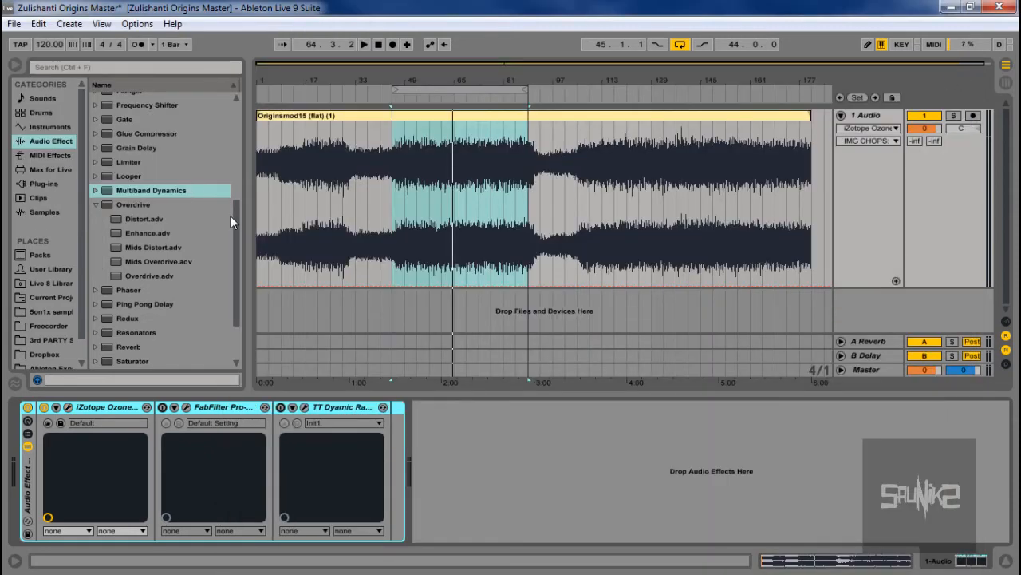
Add EQ Eight after the effect rack, set its mode to M/S, and switch to editing the side channel.
drag(236, 218, 232, 100)
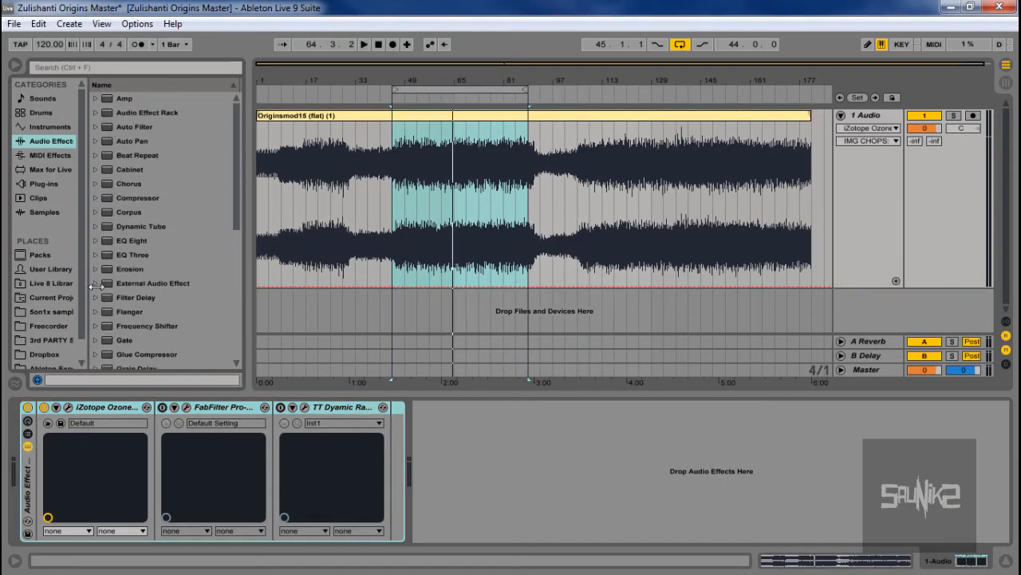
drag(128, 238, 491, 435)
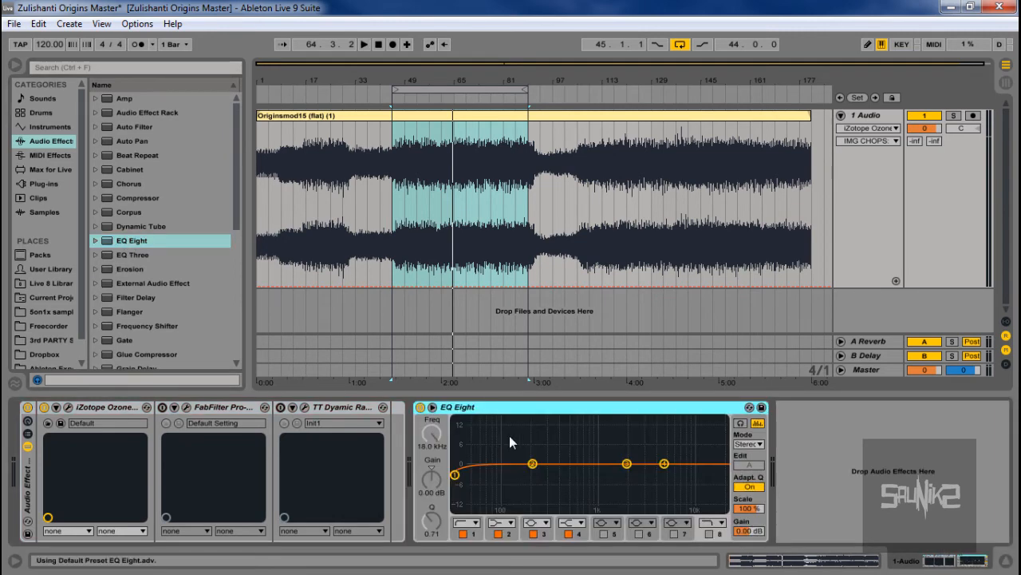
click(749, 444)
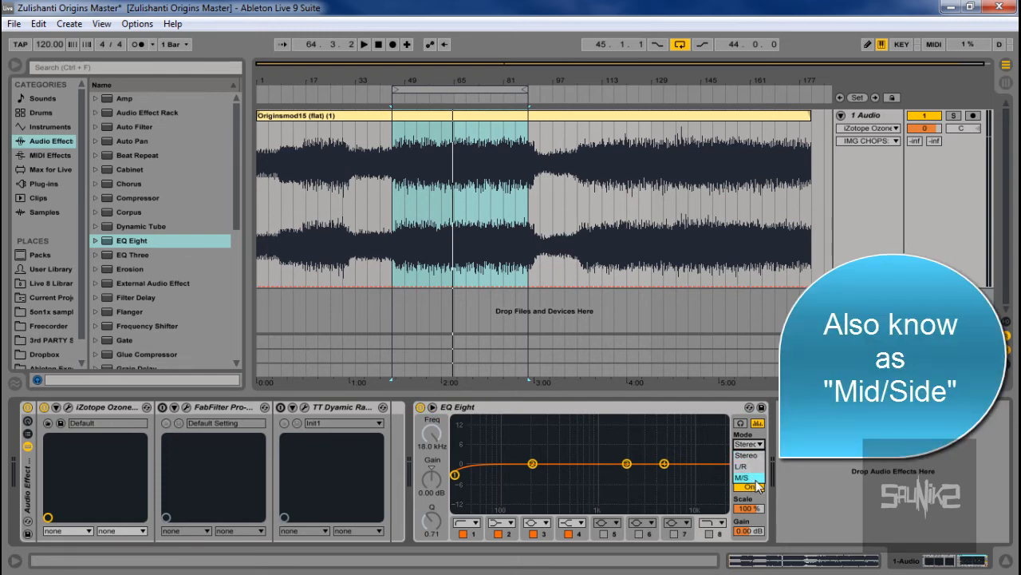
click(757, 479)
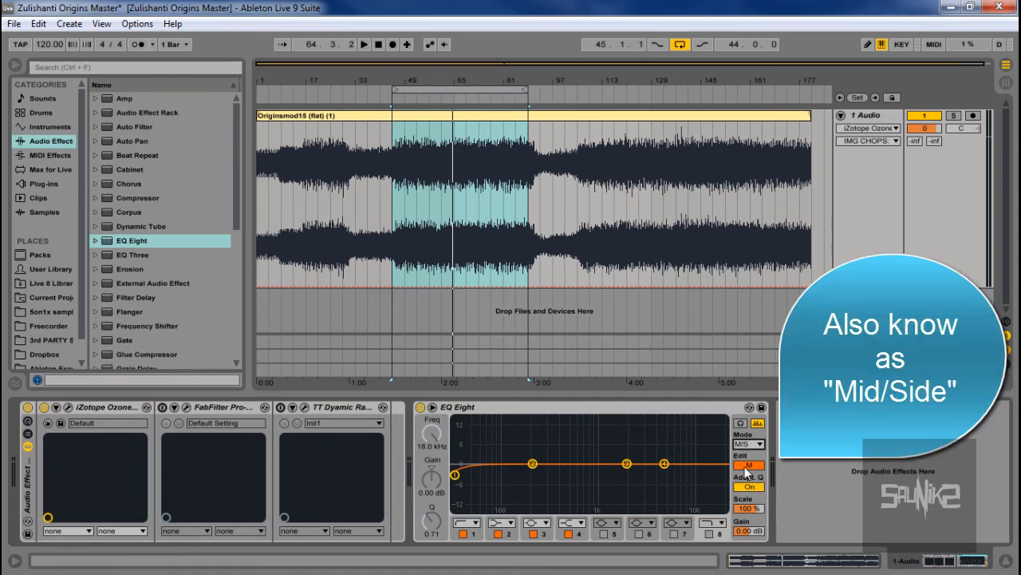
click(745, 467)
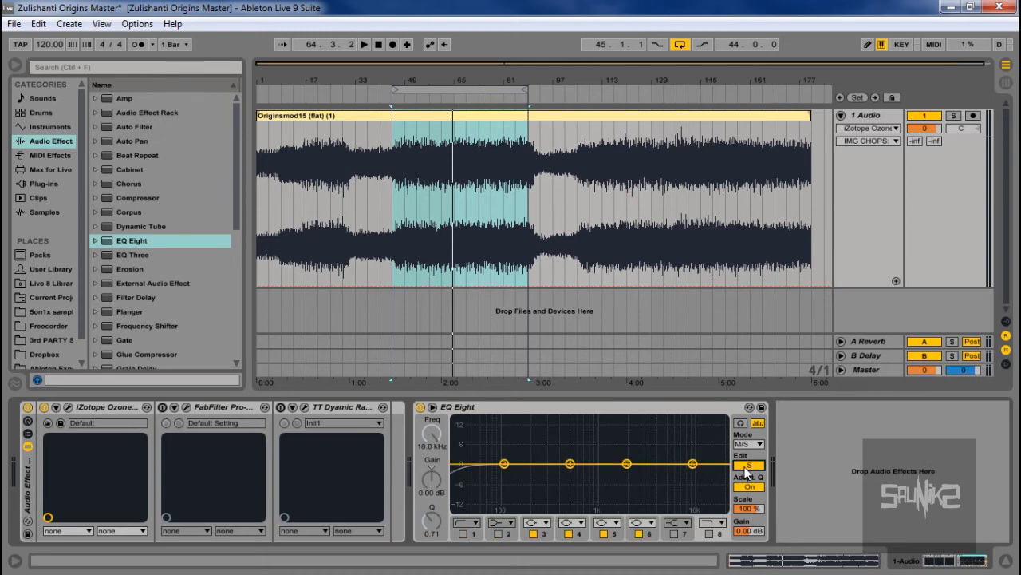
On EQ Eight's side channel, set band 6 to 11.4 kHz with 0.37 dB gain and band 3 to 83.5 Hz with 3.10 dB gain.
click(692, 465)
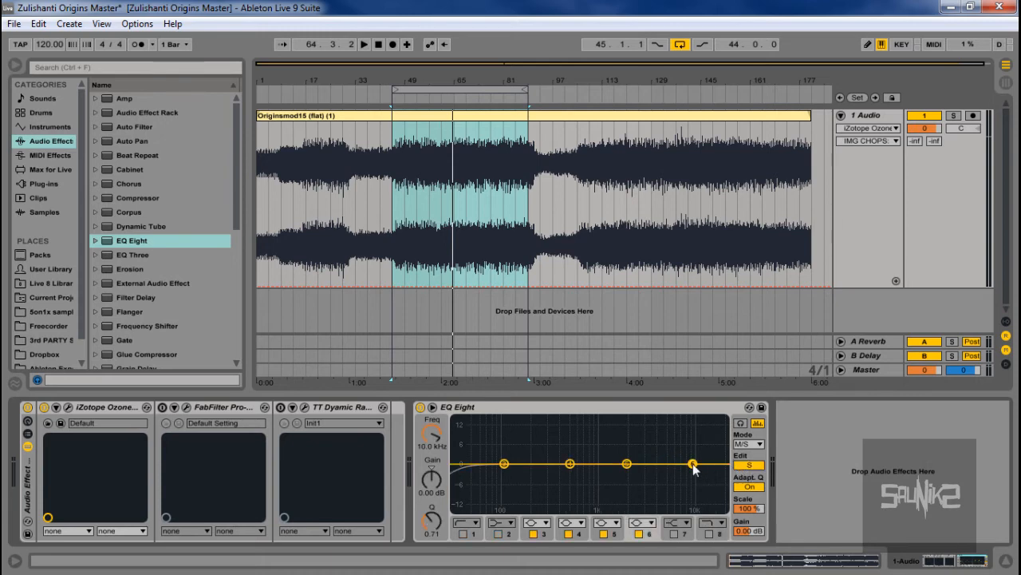
mouse_move(692, 463)
mouse_down()
mouse_move(691, 451)
mouse_move(698, 463)
mouse_up()
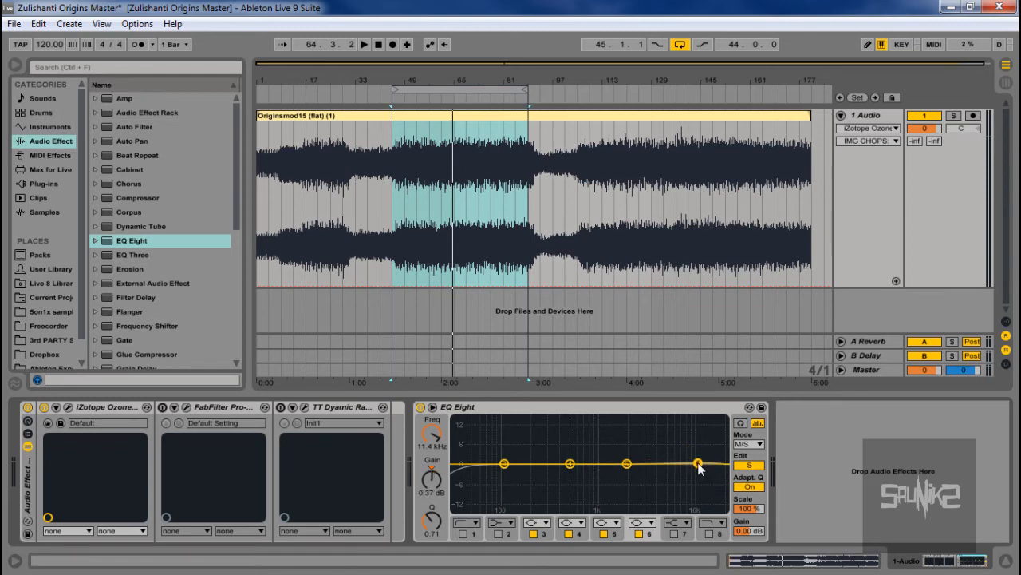
click(503, 464)
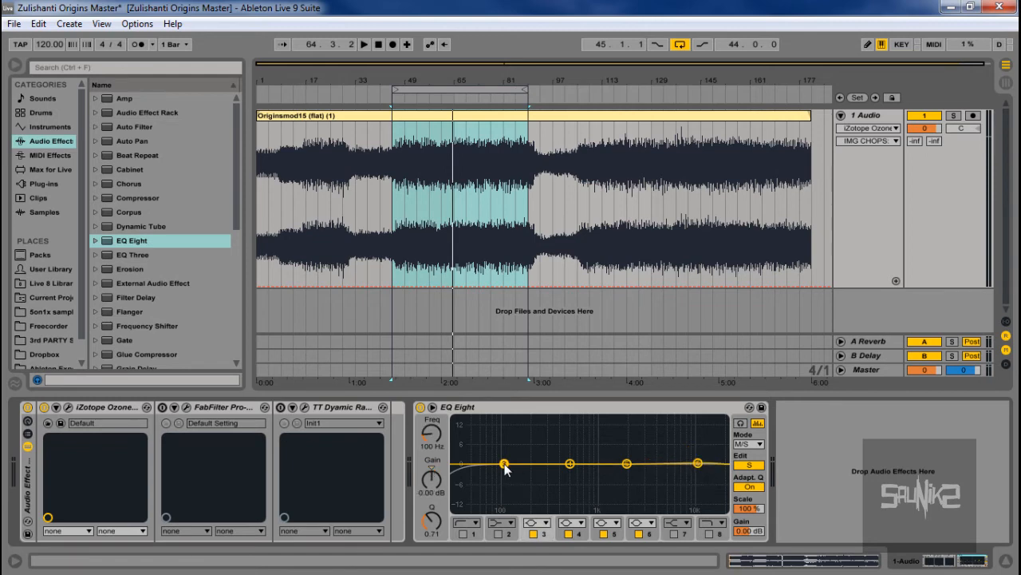
mouse_move(504, 464)
mouse_down()
mouse_move(499, 481)
mouse_move(496, 454)
mouse_up()
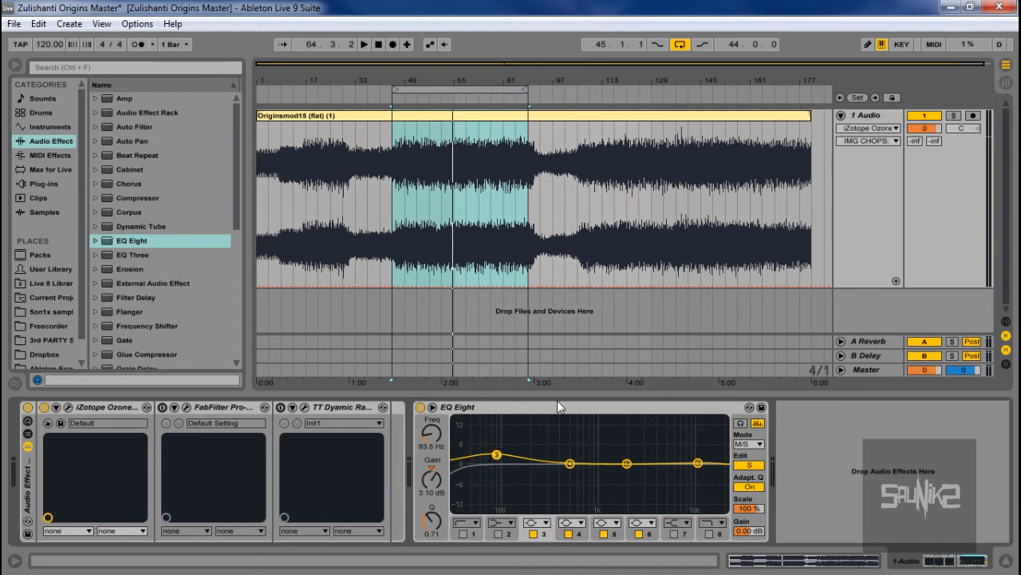
Open Ozone, switch on the Post Equalizer, and capture a spectrum snapshot with Infinite snapshot time while the looped section plays.
click(69, 407)
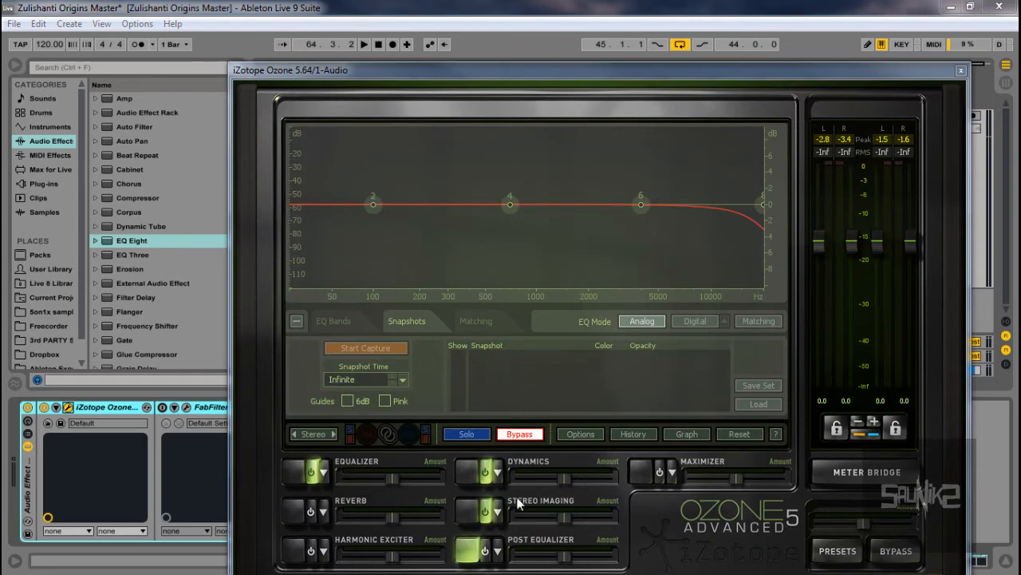
click(484, 551)
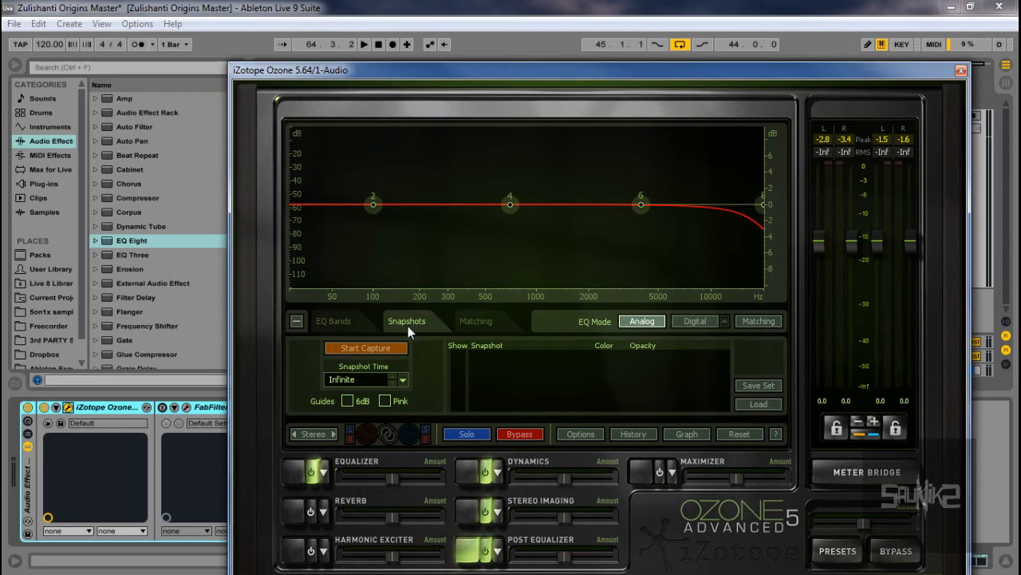
click(381, 348)
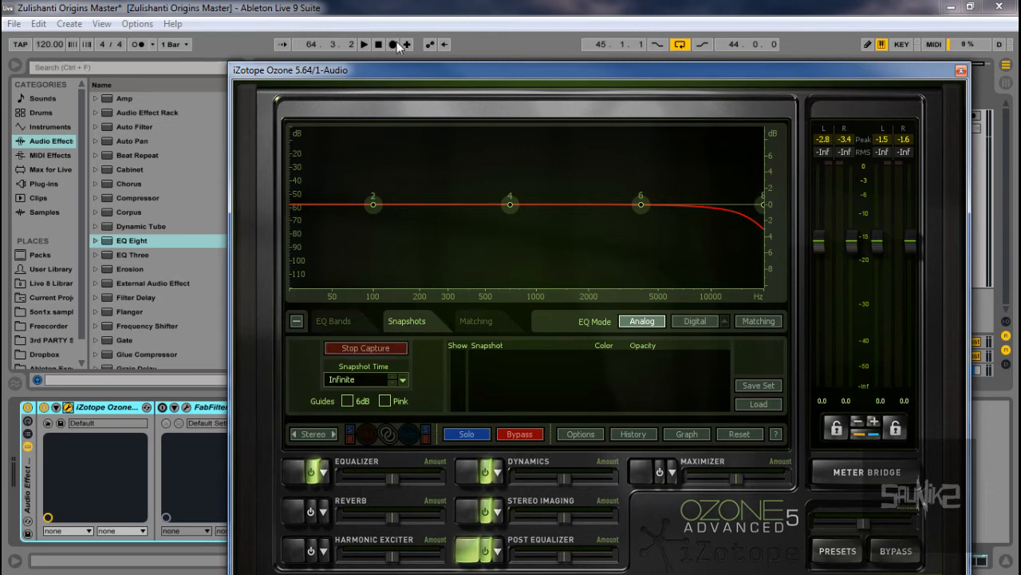
click(363, 45)
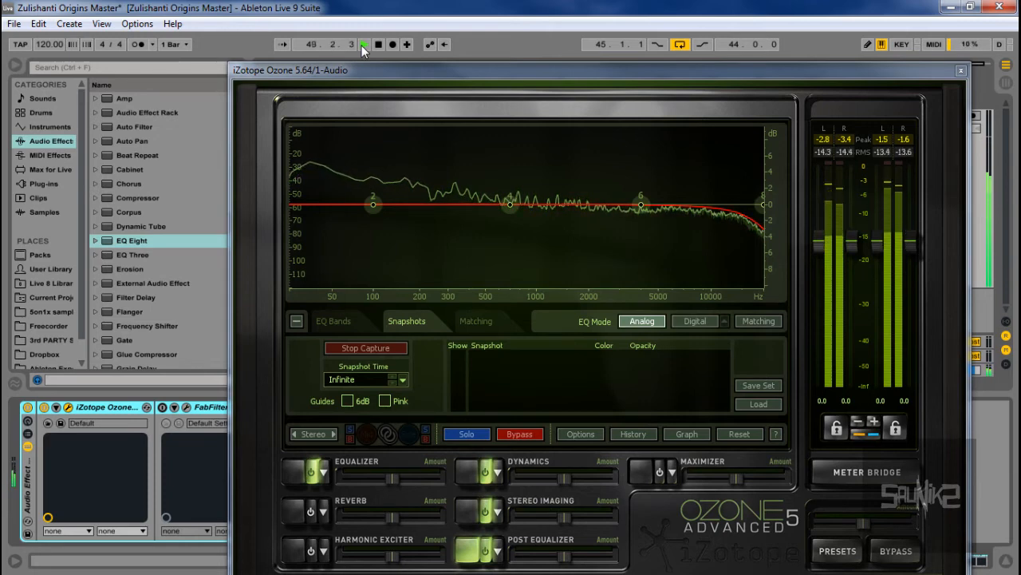
click(379, 45)
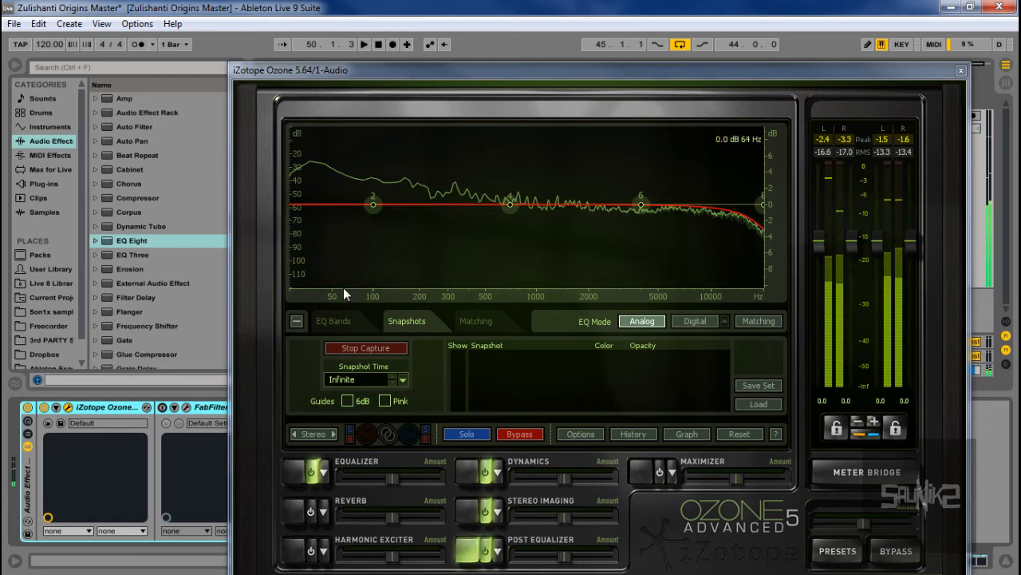
click(352, 349)
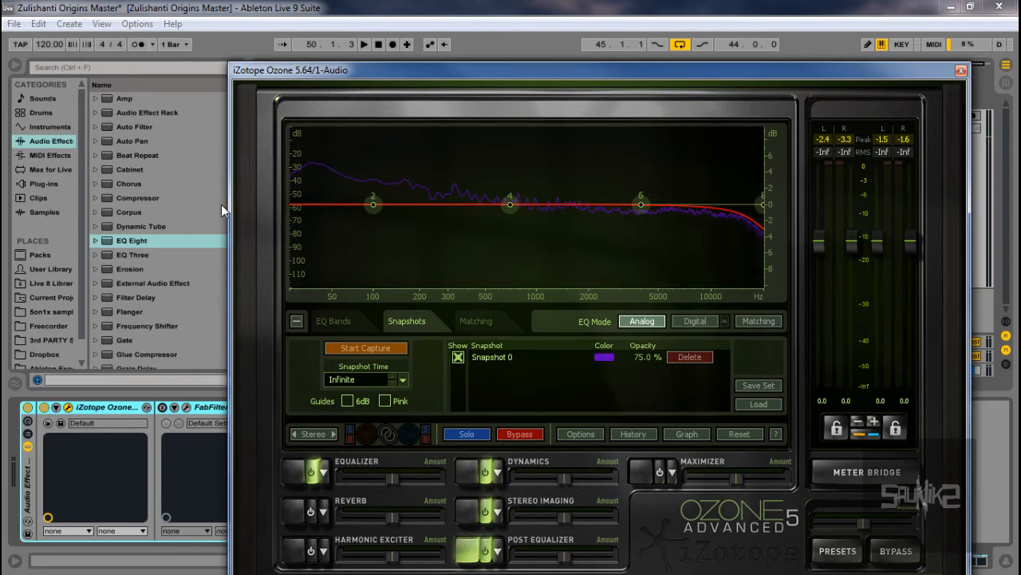
Show Ozone's Maximizer module and switch it on.
click(133, 341)
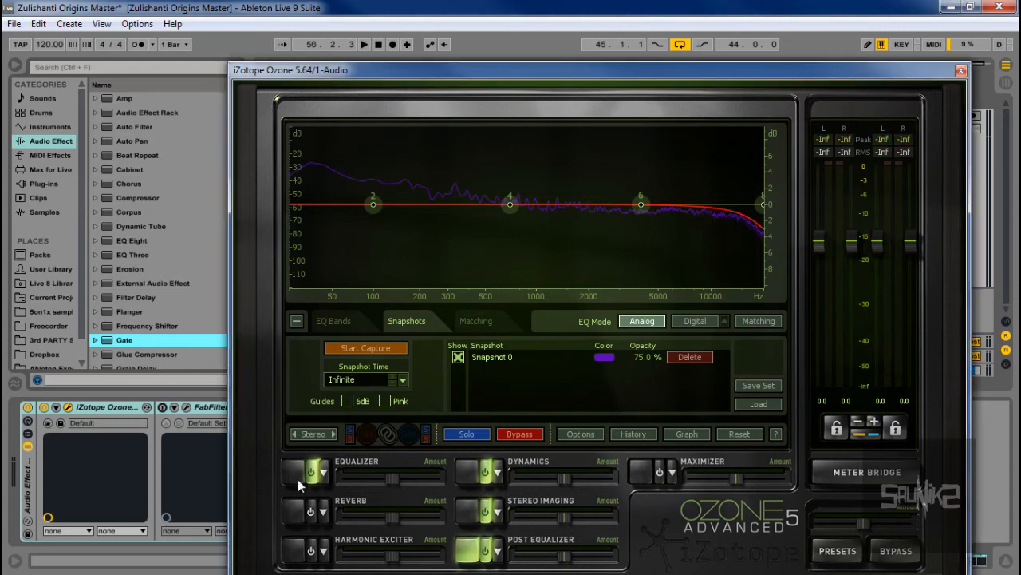
click(638, 477)
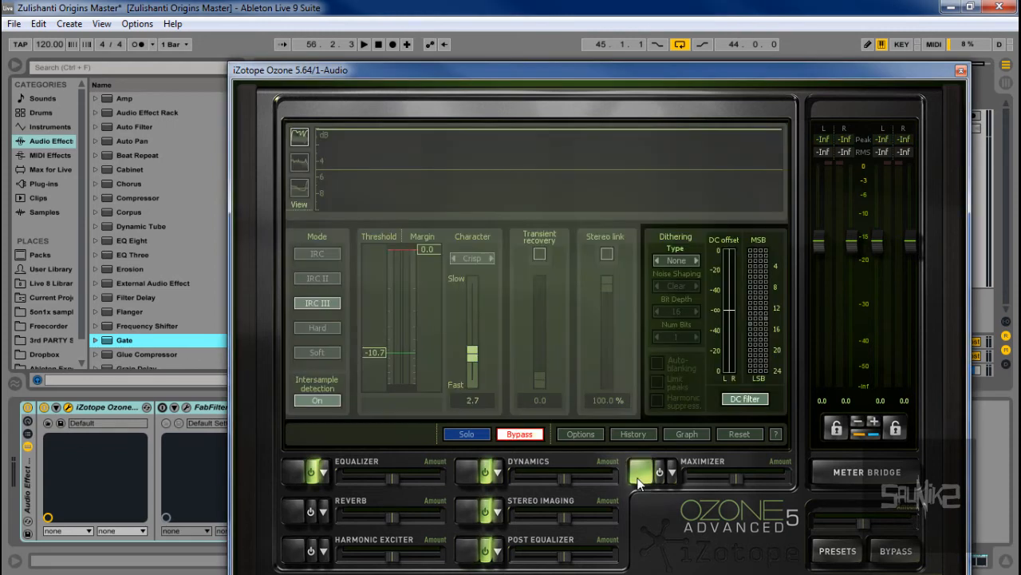
click(658, 473)
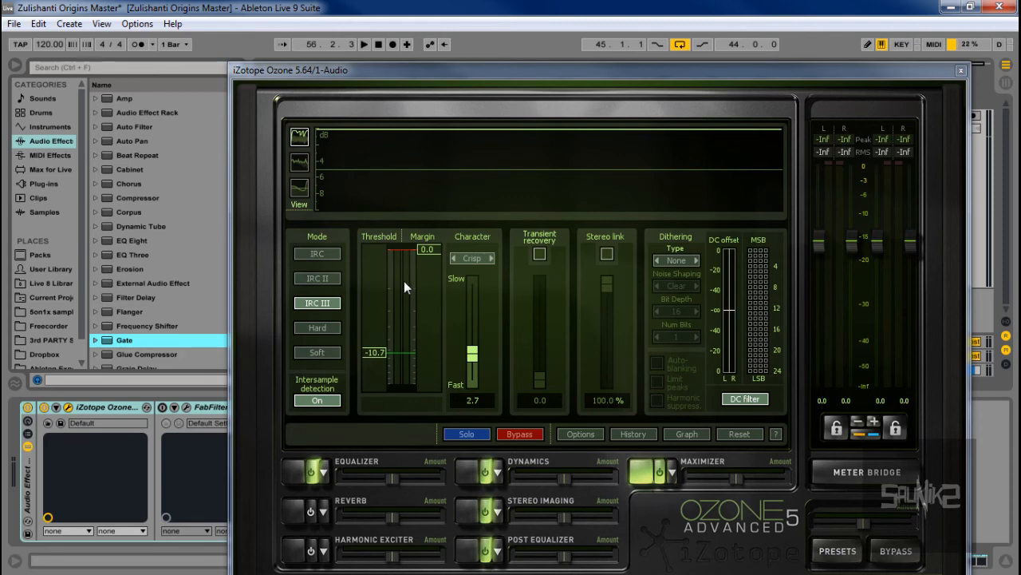
Go through the Maximizer's Character modes and dithering types, ending back on Crisp and None.
click(490, 259)
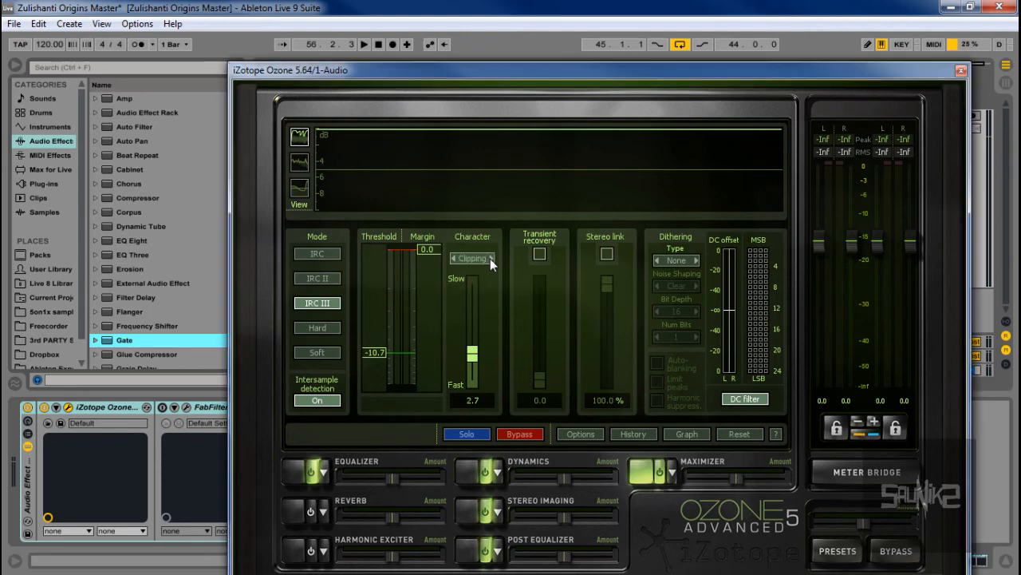
click(490, 258)
click(490, 258)
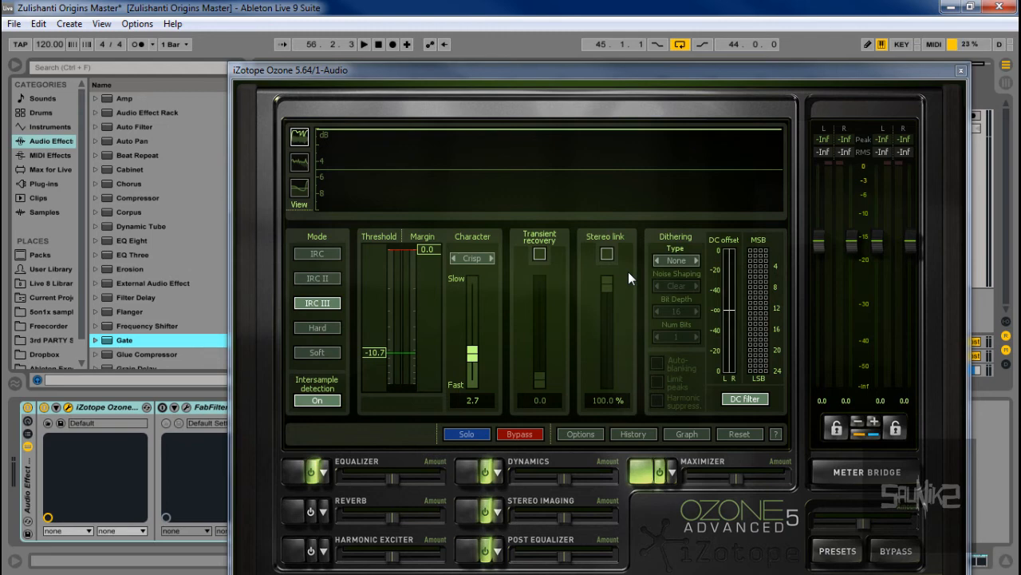
click(695, 262)
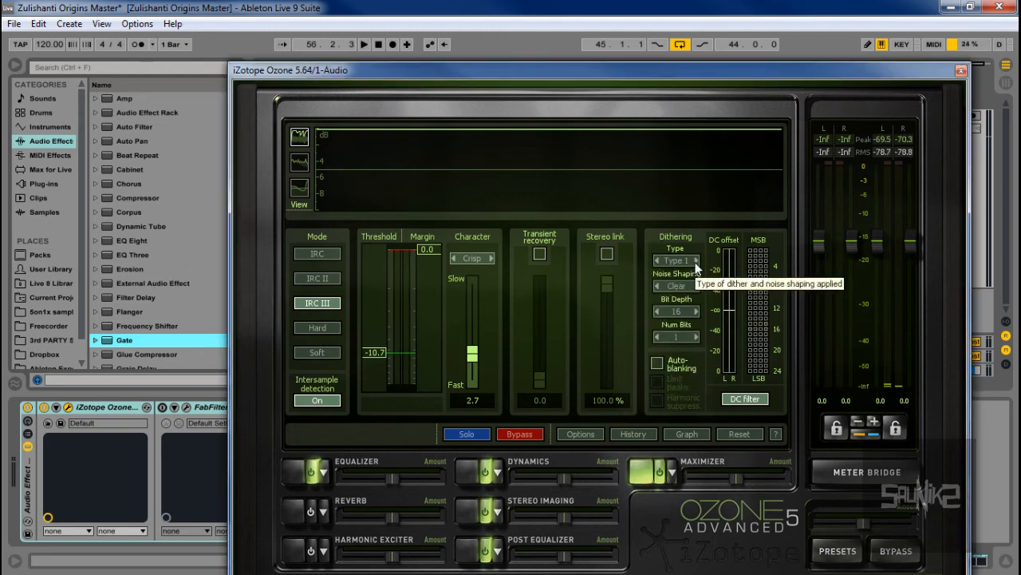
click(695, 261)
click(695, 262)
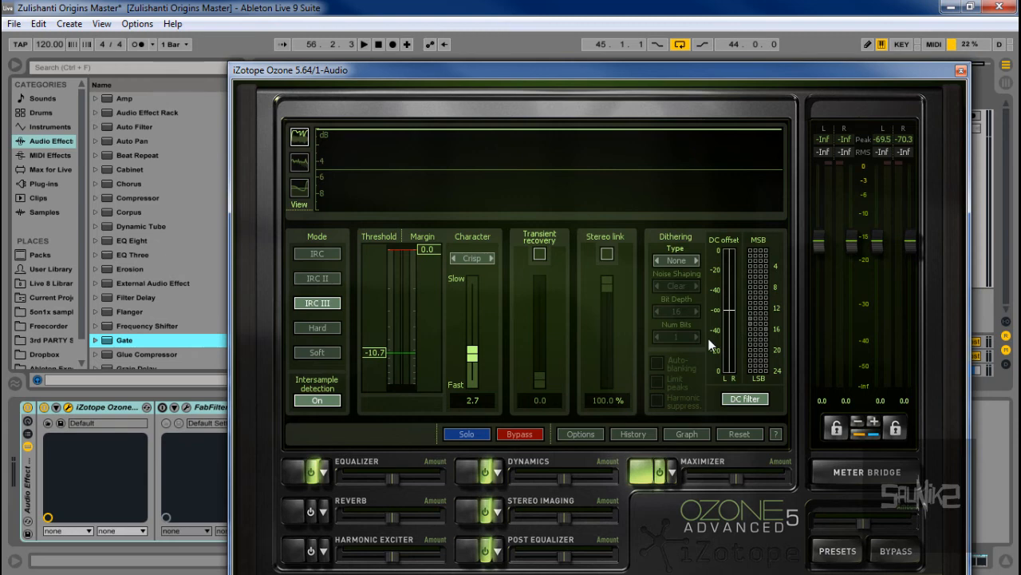
Close the Ozone window, open FabFilter Pro-L, and bring its whole window into view.
drag(622, 70, 609, 53)
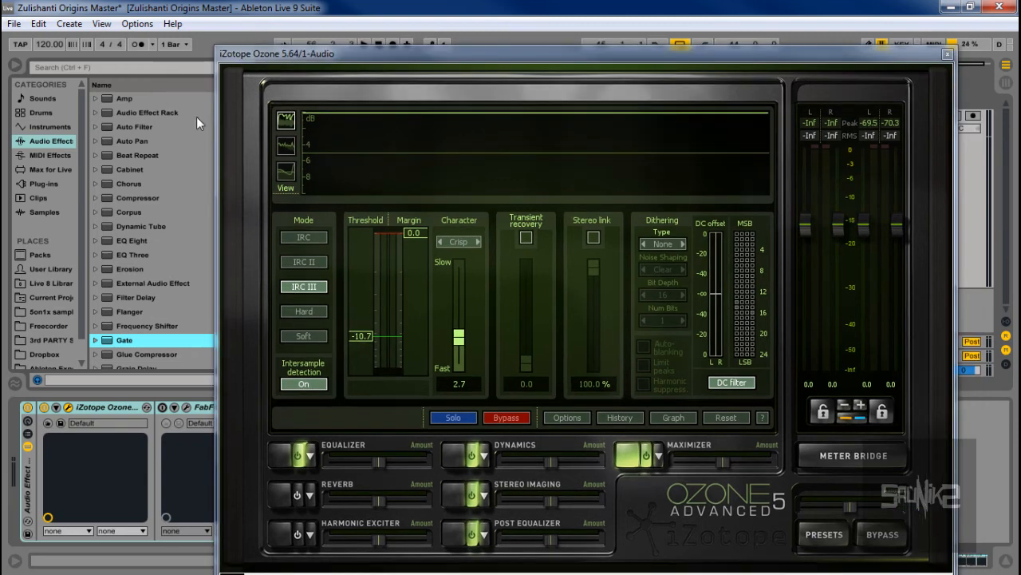
click(946, 56)
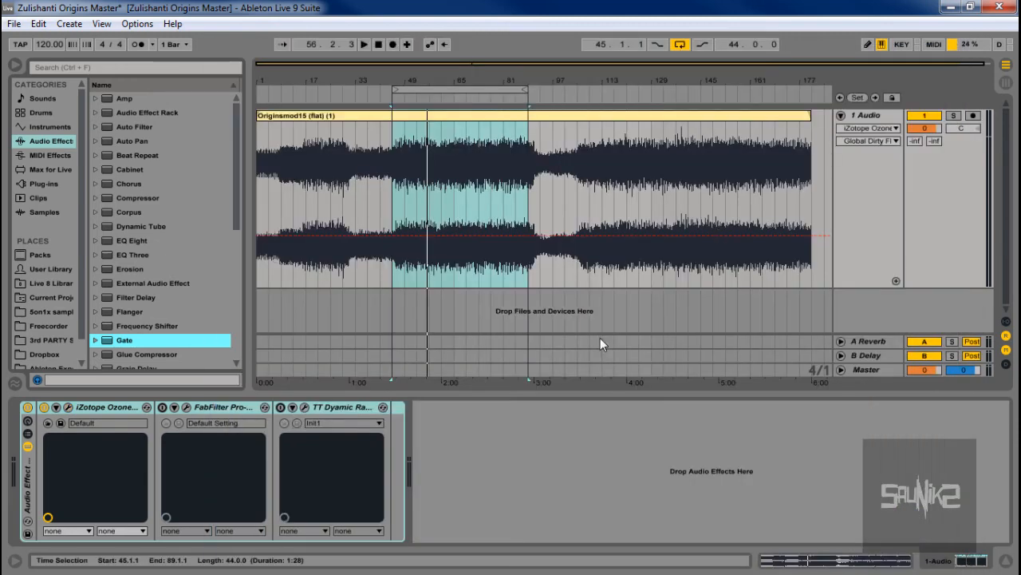
click(185, 407)
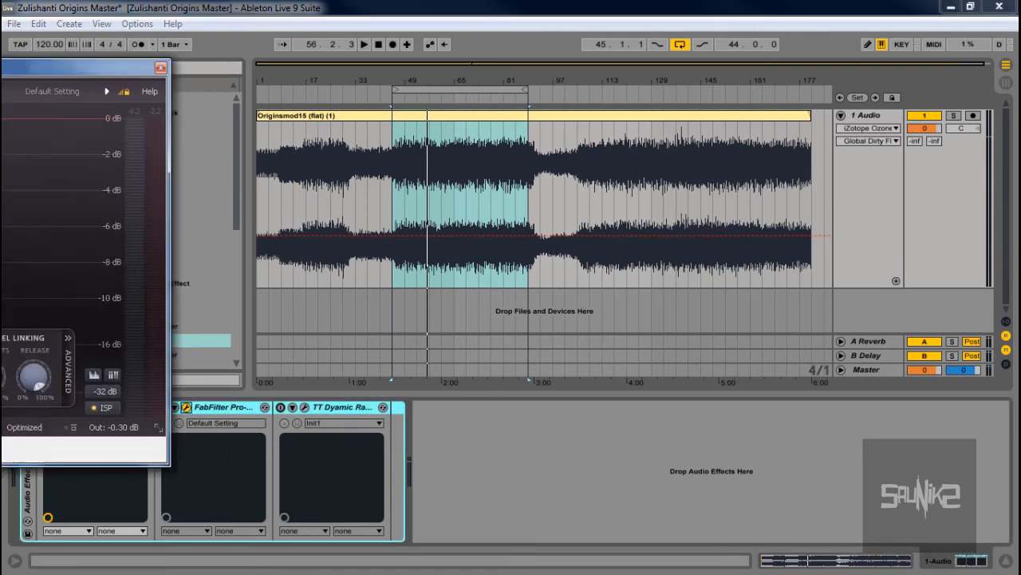
drag(24, 58, 747, 57)
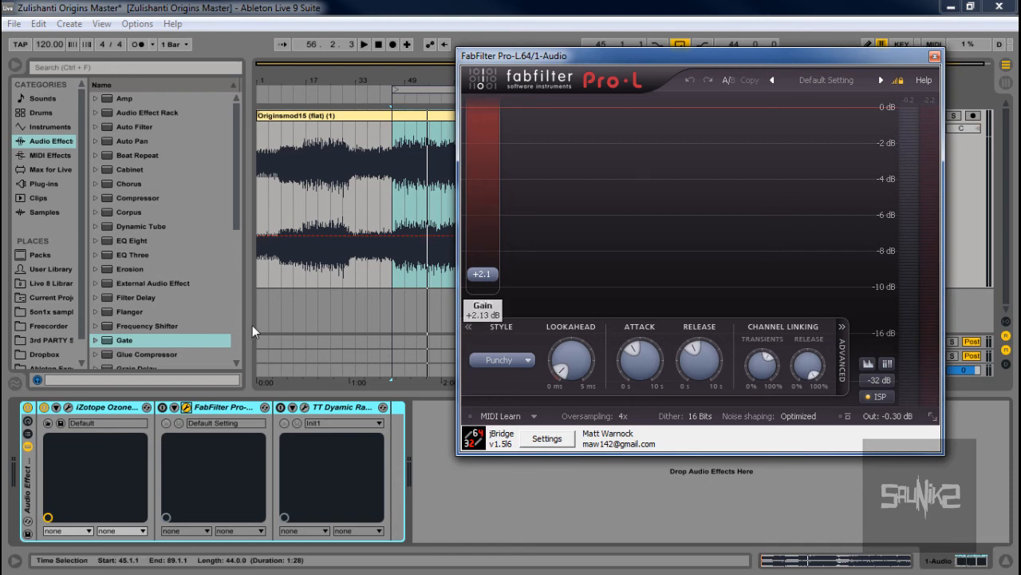
Play the looped section, switch on the FabFilter Pro-L limiter during playback, and stop.
click(364, 45)
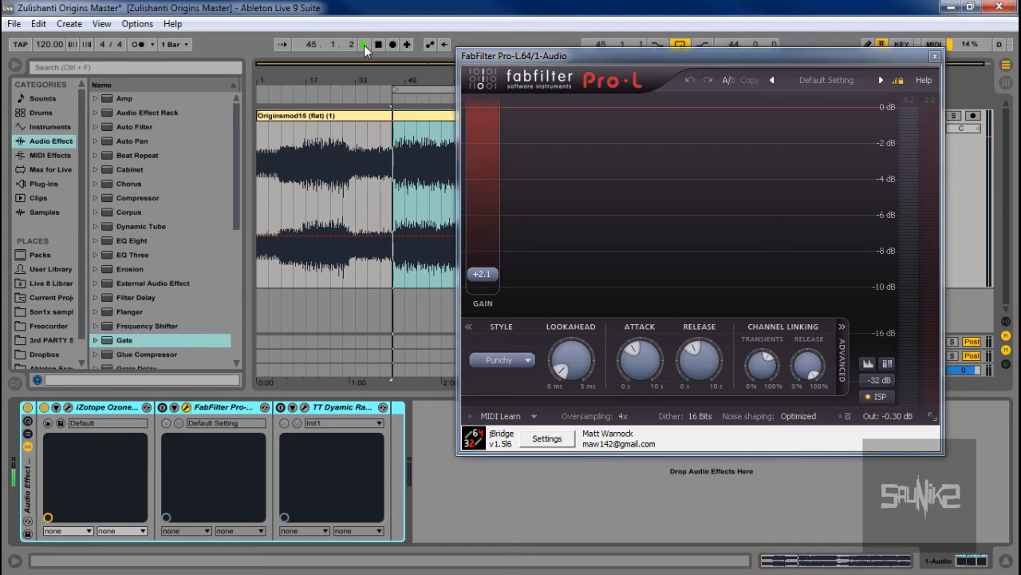
click(161, 407)
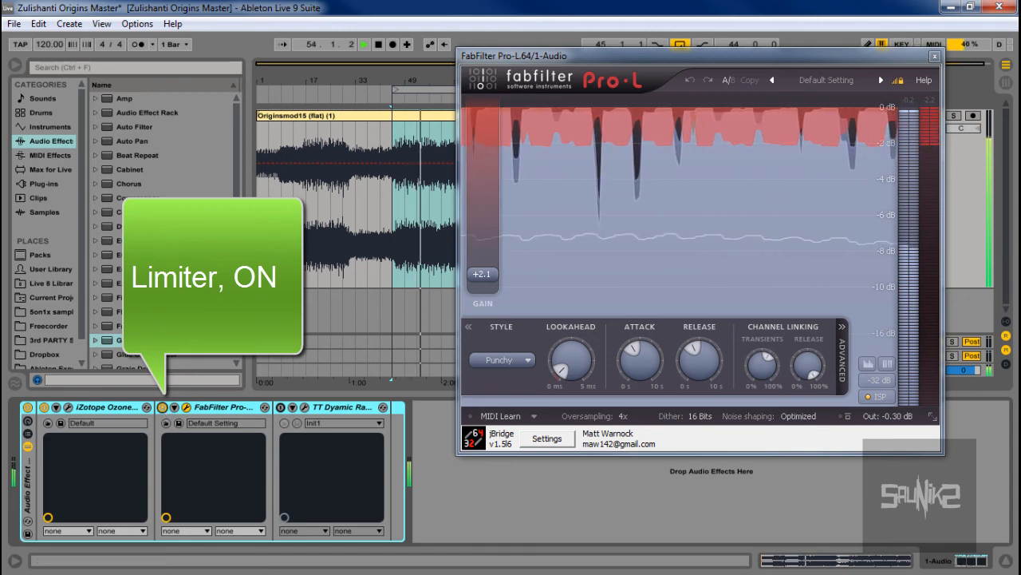
click(378, 45)
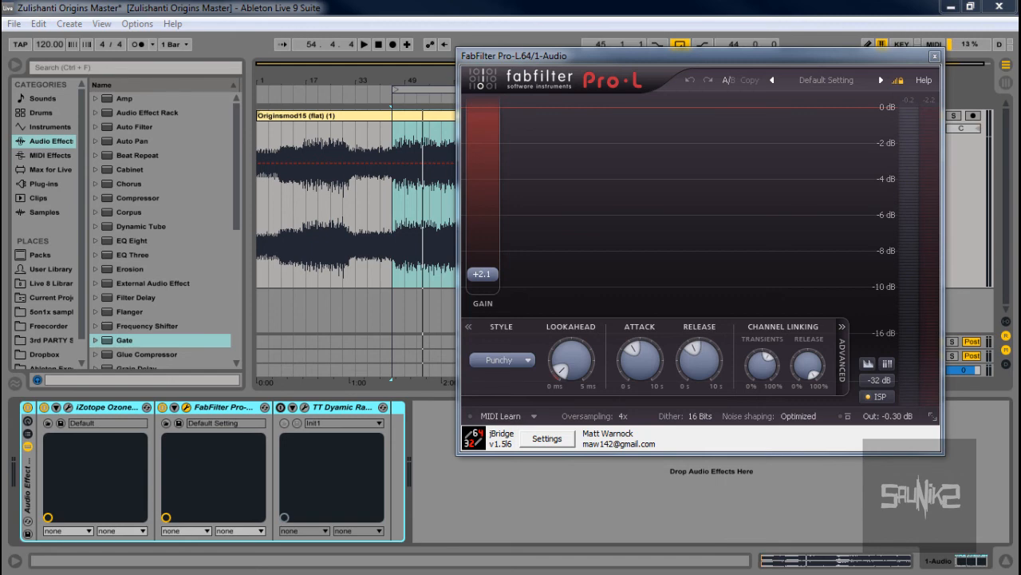
Open the TT Dynamic Range Meter, switch it on while the looped section plays, check the dynamic range, and stop playback.
click(304, 407)
drag(223, 6, 683, 6)
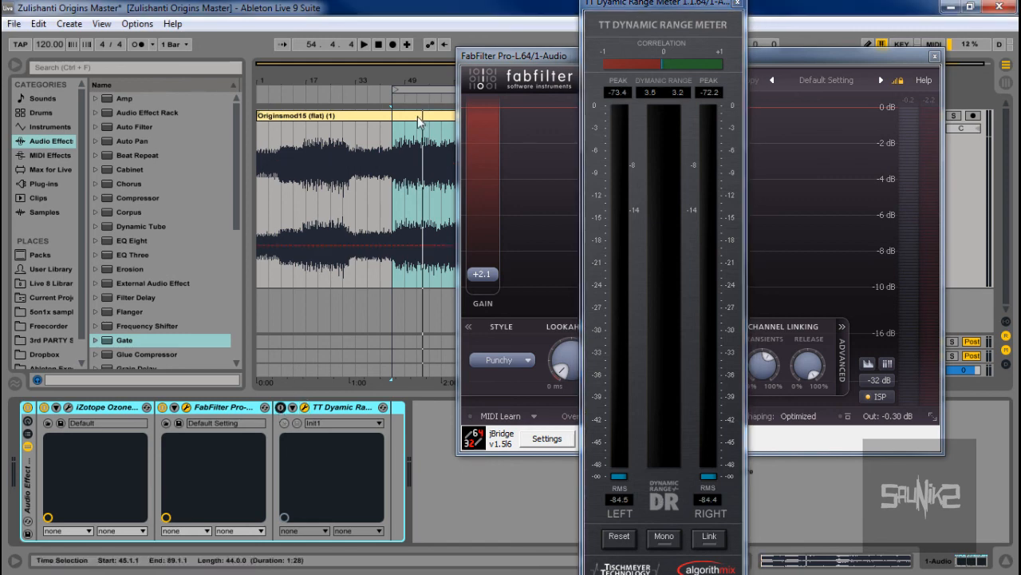
click(364, 45)
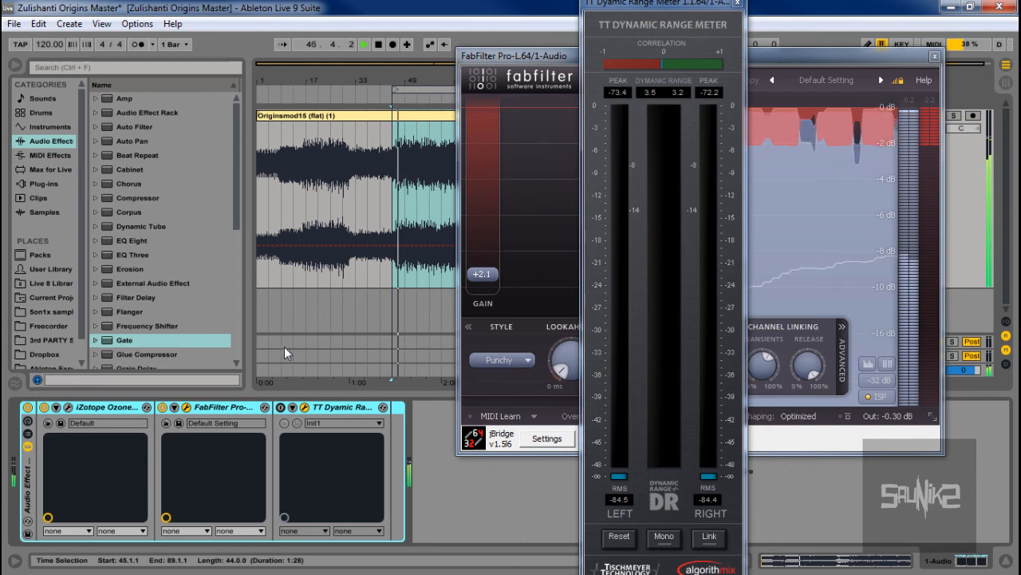
click(280, 408)
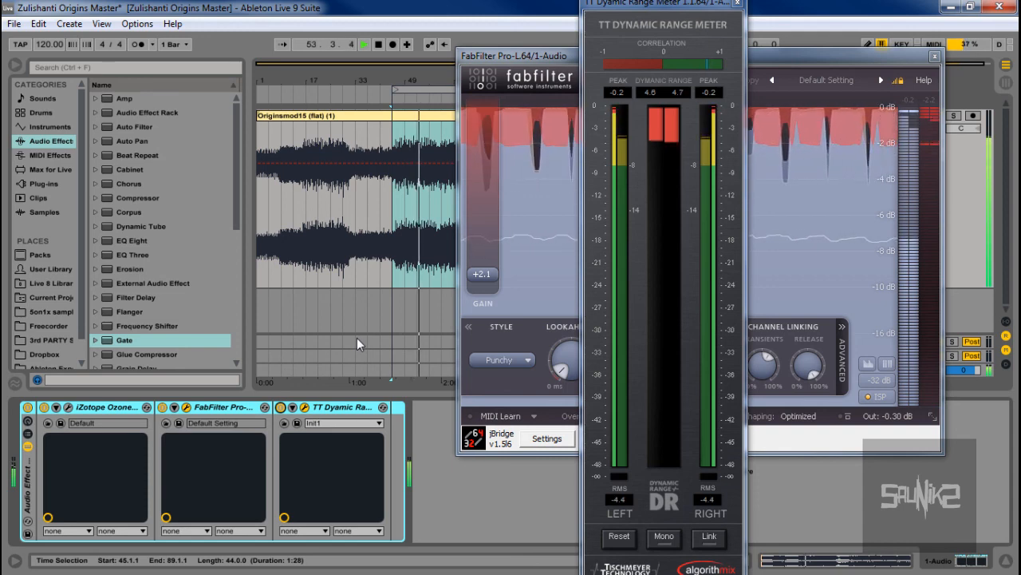
key(space)
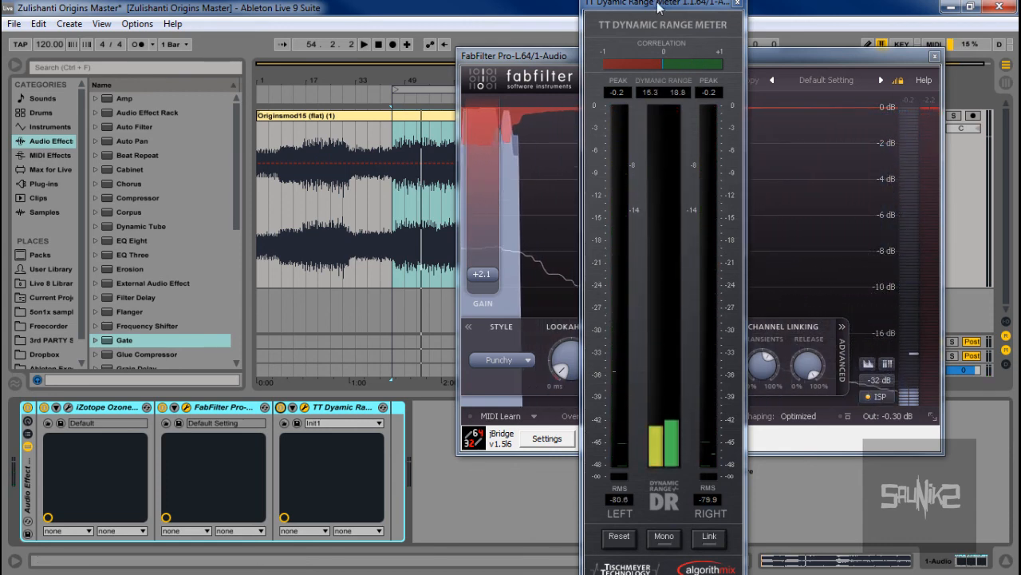
Return the playback position to the start of the track and close the meter and FabFilter Pro-L windows.
click(379, 43)
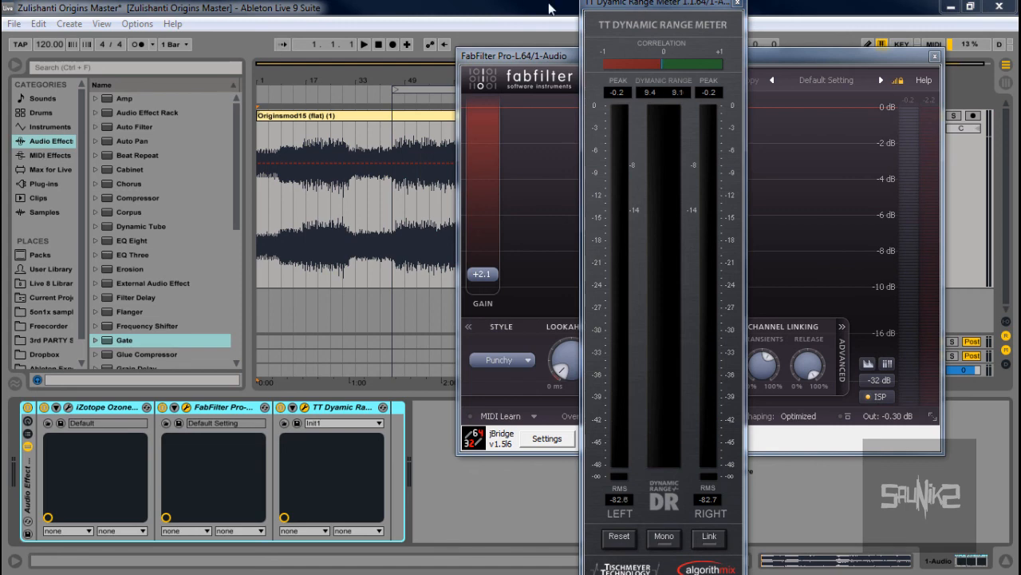
click(740, 4)
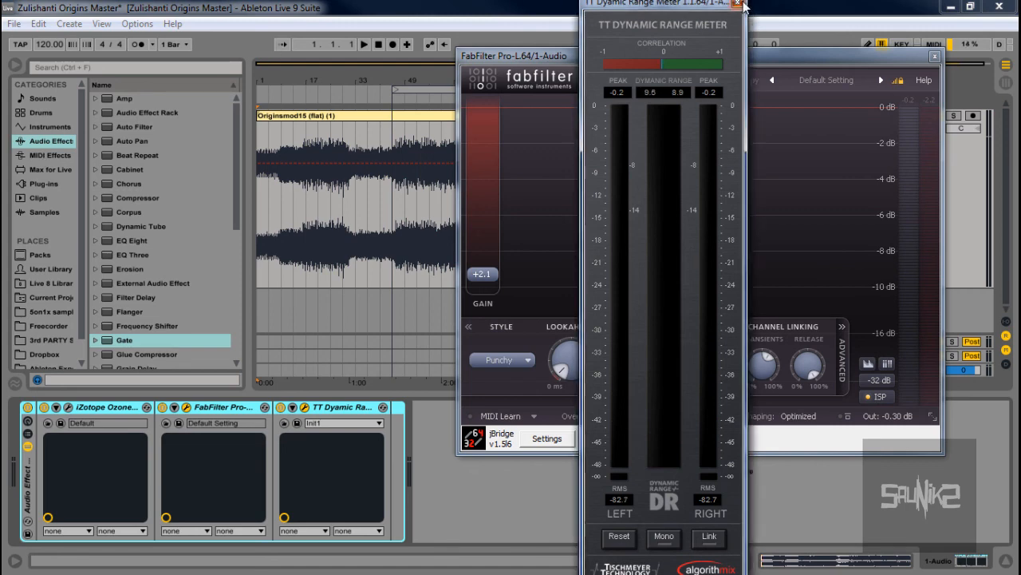
click(936, 56)
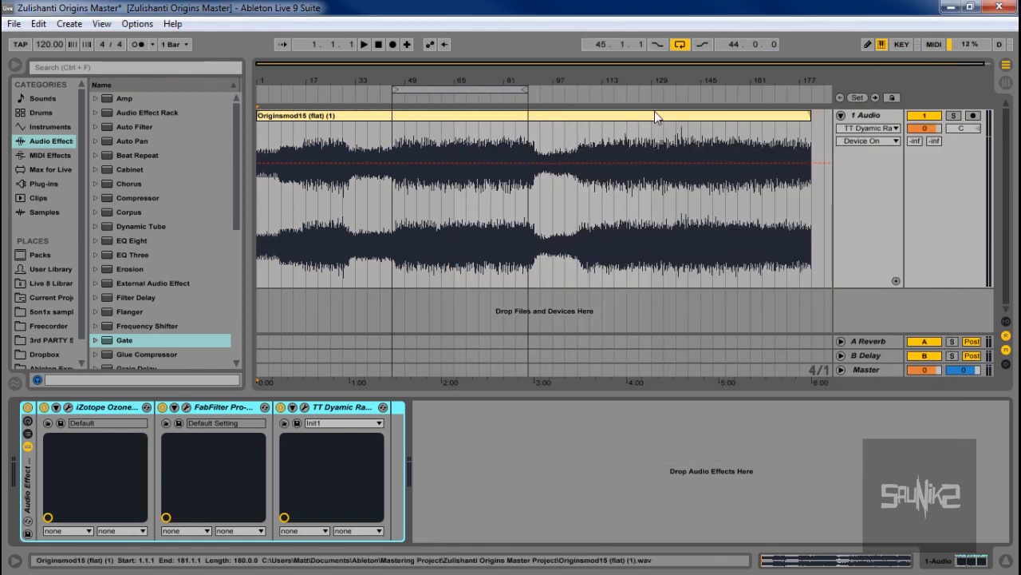